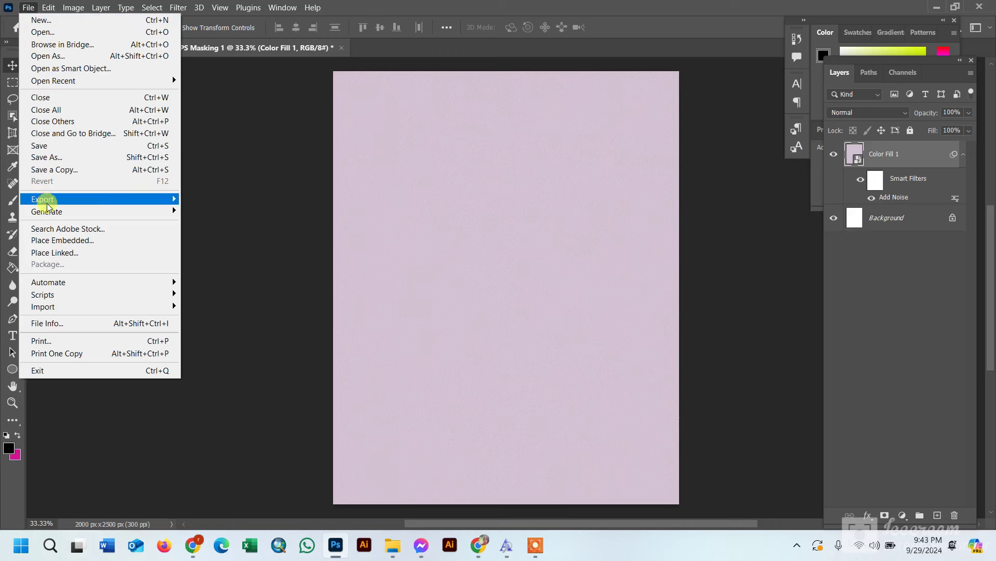
Place the glamorous-caucasian photo of the woman in glasses as an embedded layer over the lilac fill.
click(49, 240)
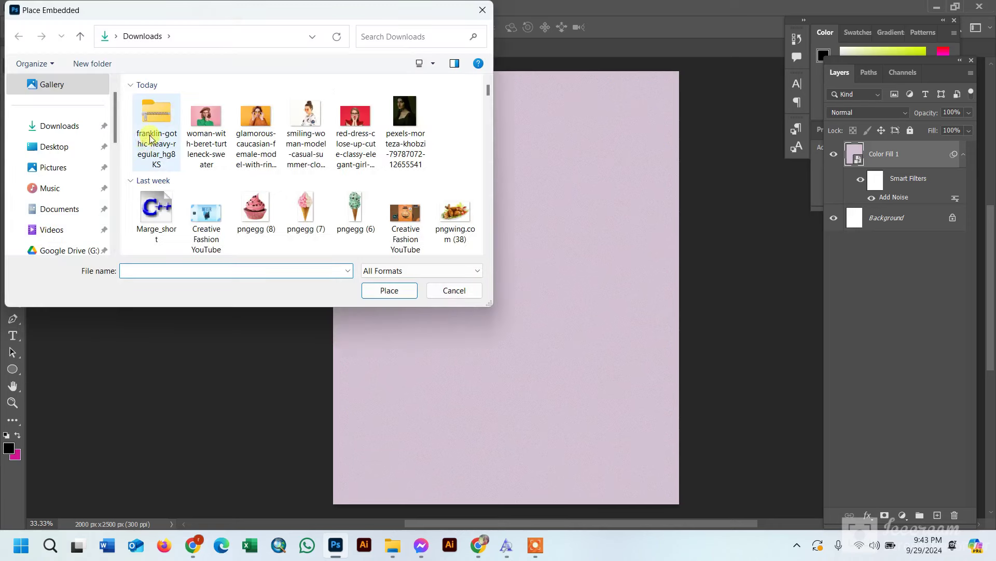
click(255, 125)
click(372, 292)
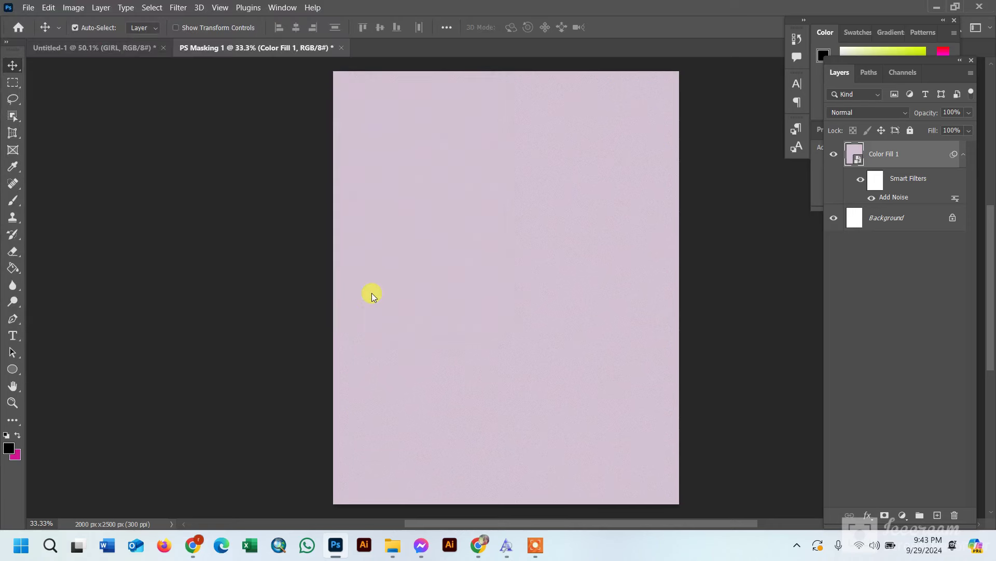
click(539, 553)
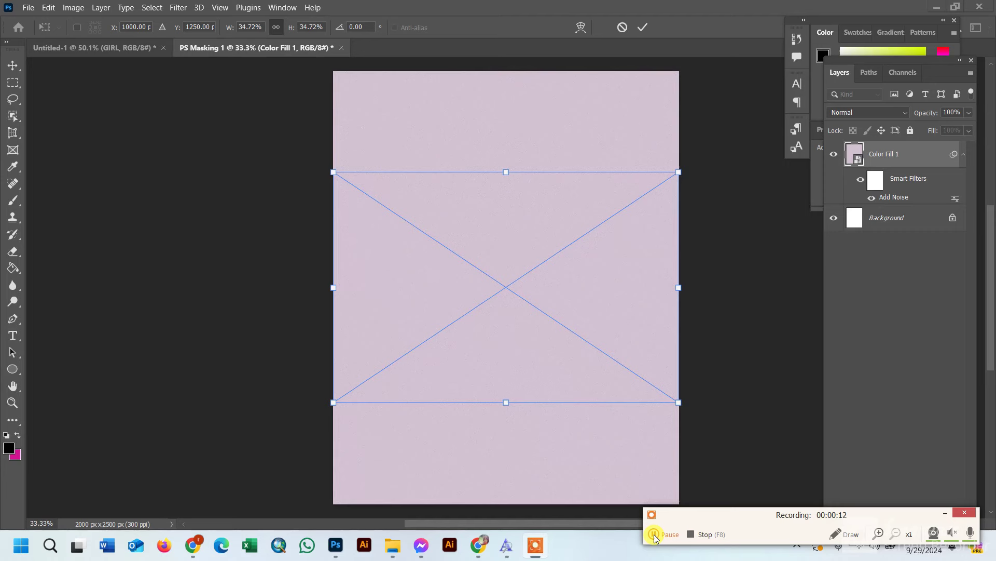
click(642, 27)
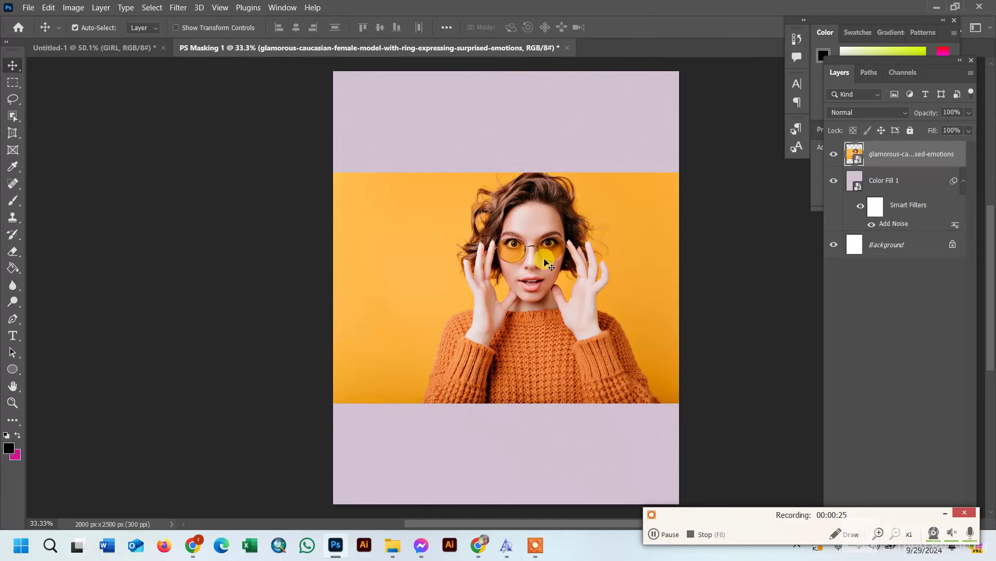
click(665, 534)
Apply a Camera Raw filter raising clarity, adding sharpening and colour noise reduction to the portrait.
click(179, 8)
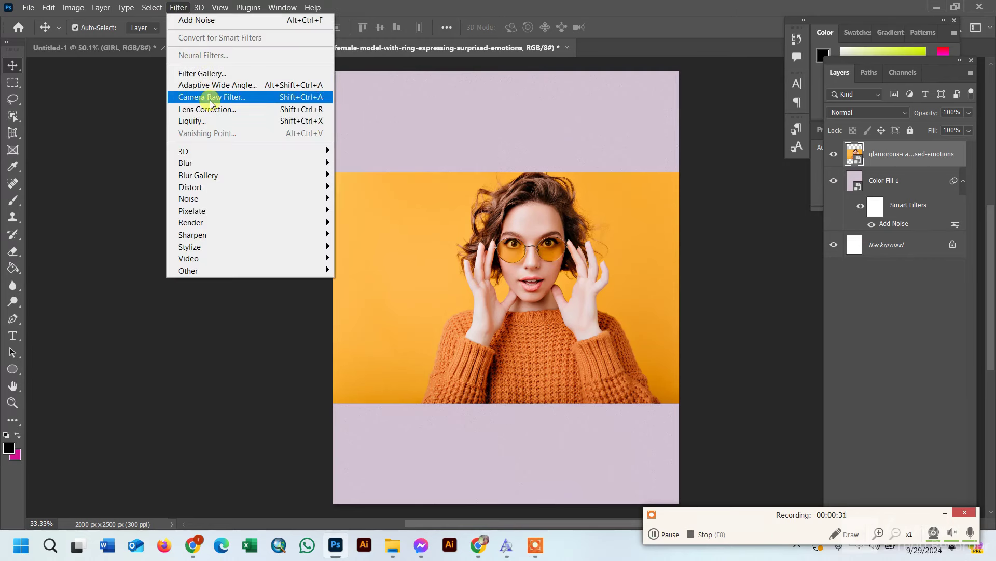
key(Escape)
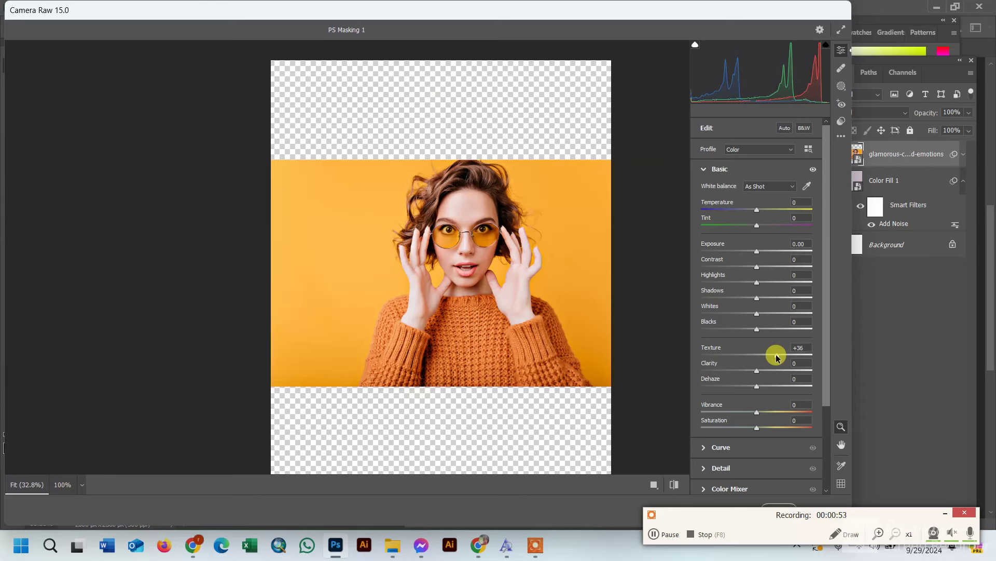
drag(771, 371, 783, 373)
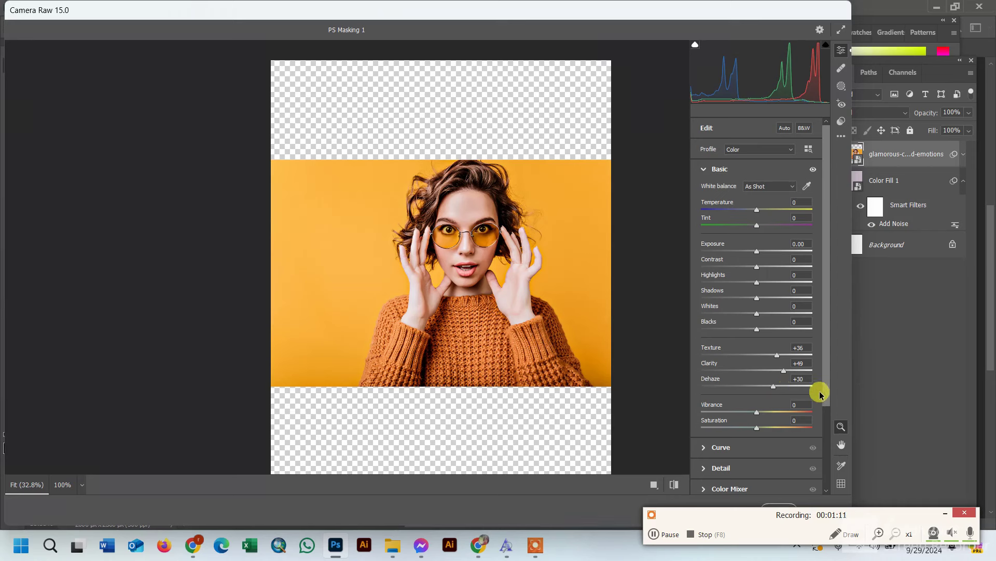
click(703, 469)
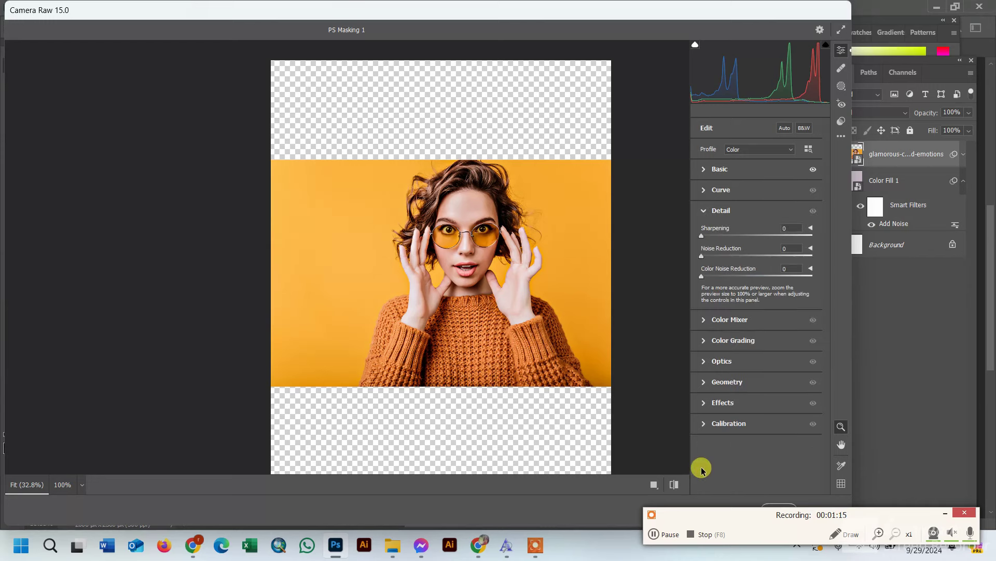
click(740, 237)
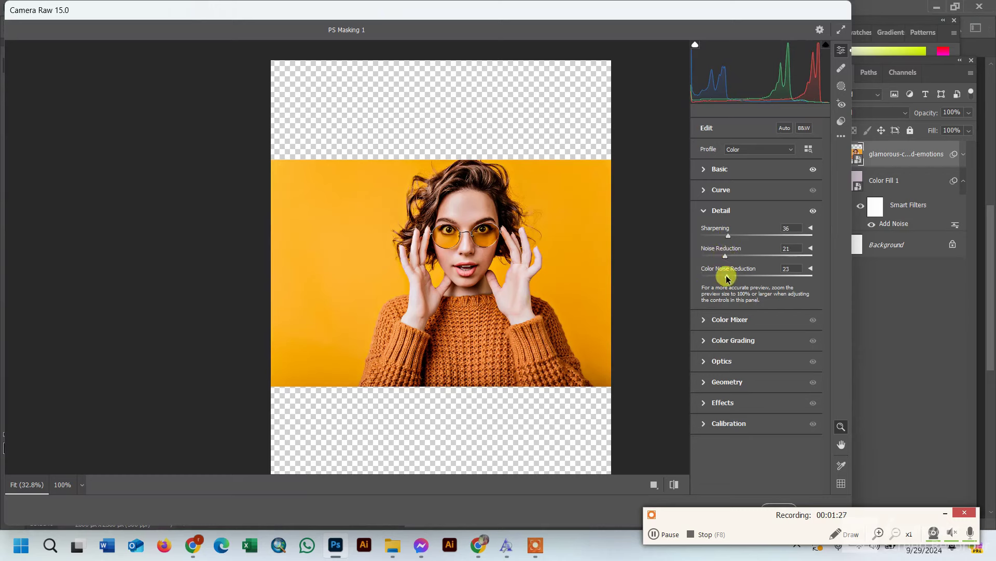
drag(727, 278, 725, 277)
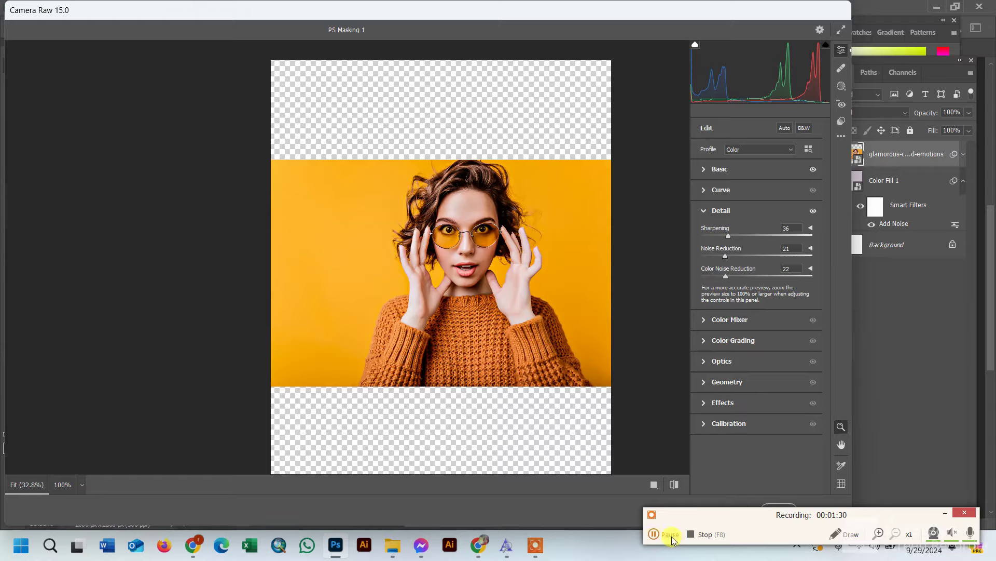
key(Return)
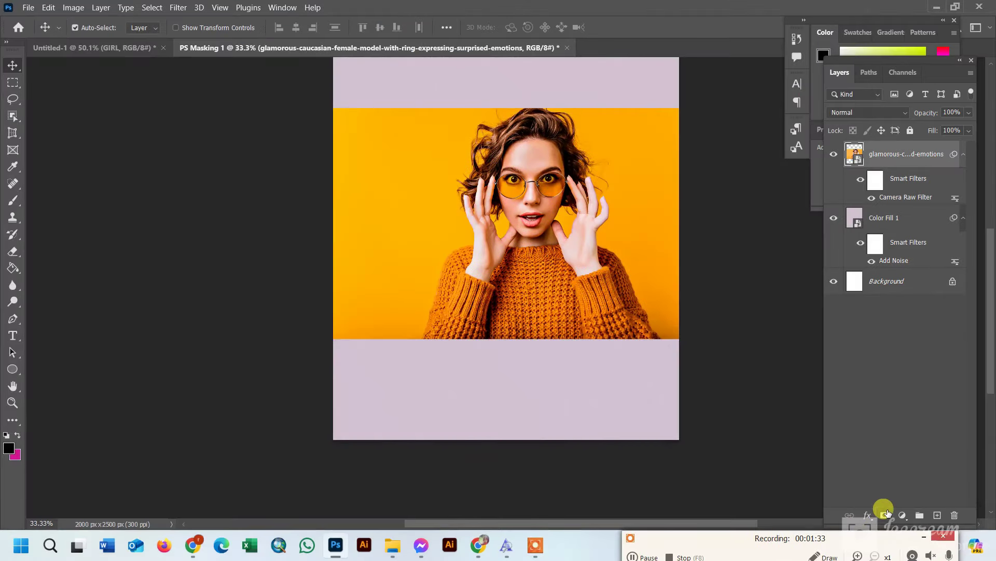
Add a Black & White adjustment layer clipped only to the portrait photo.
click(867, 516)
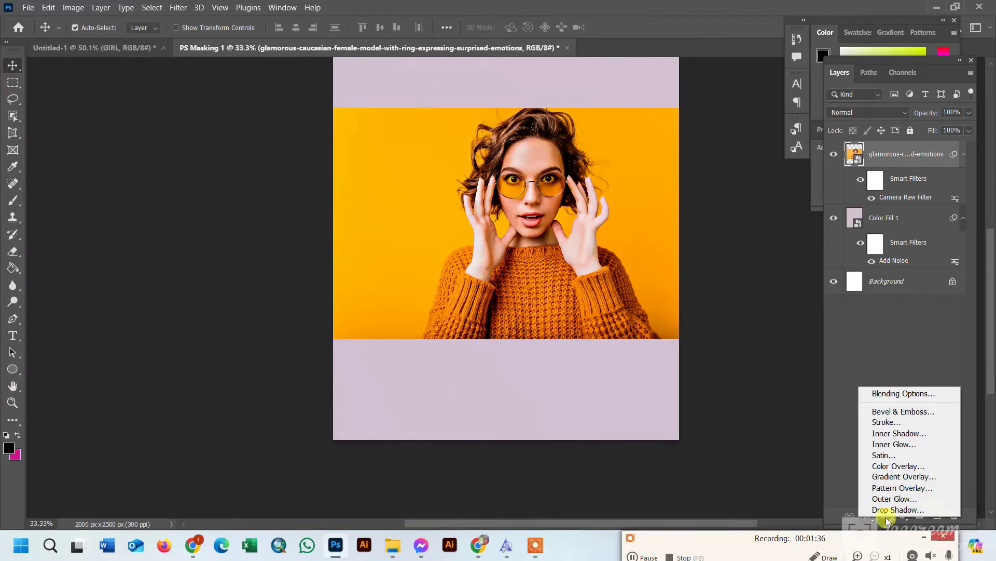
click(902, 515)
click(928, 415)
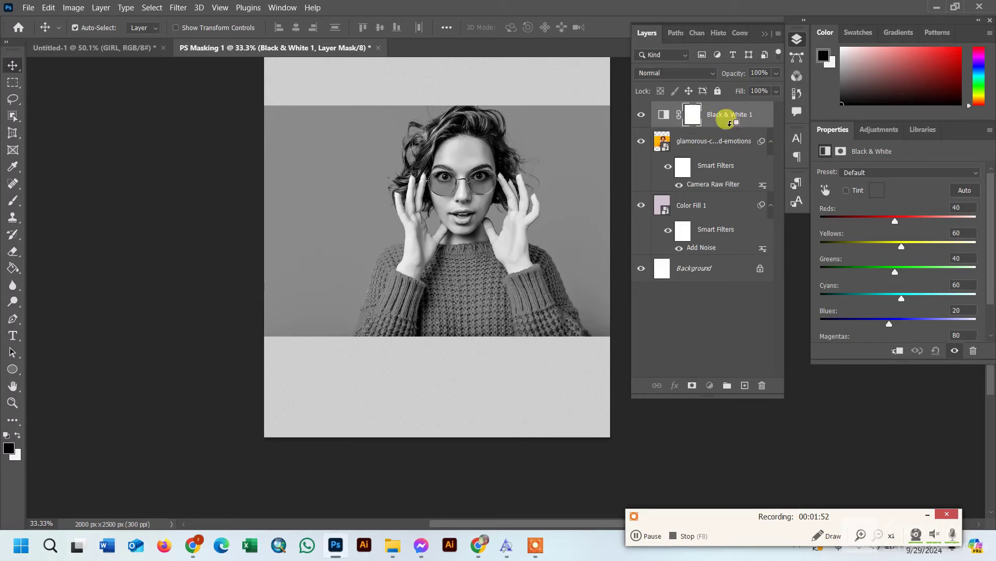
alt+click(731, 124)
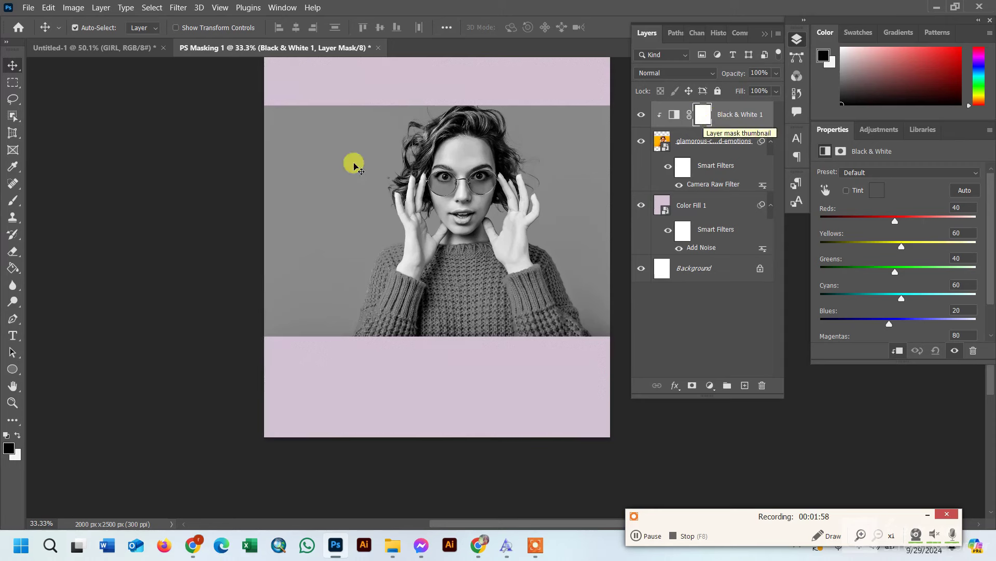
right_click(13, 200)
click(82, 199)
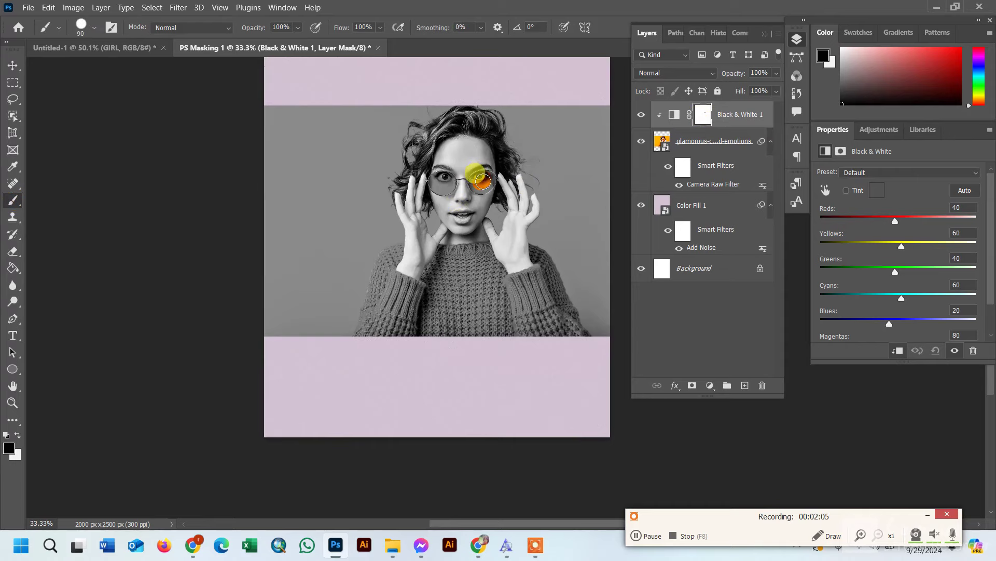
Zoom in on the glasses and paint the mask to restore orange in the right and left lenses.
click(12, 402)
click(488, 182)
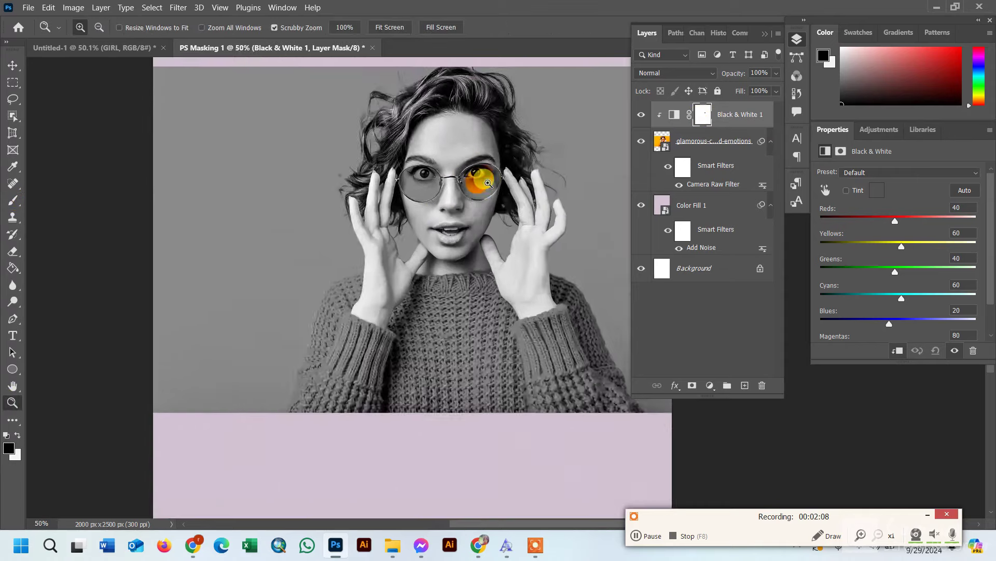
click(12, 201)
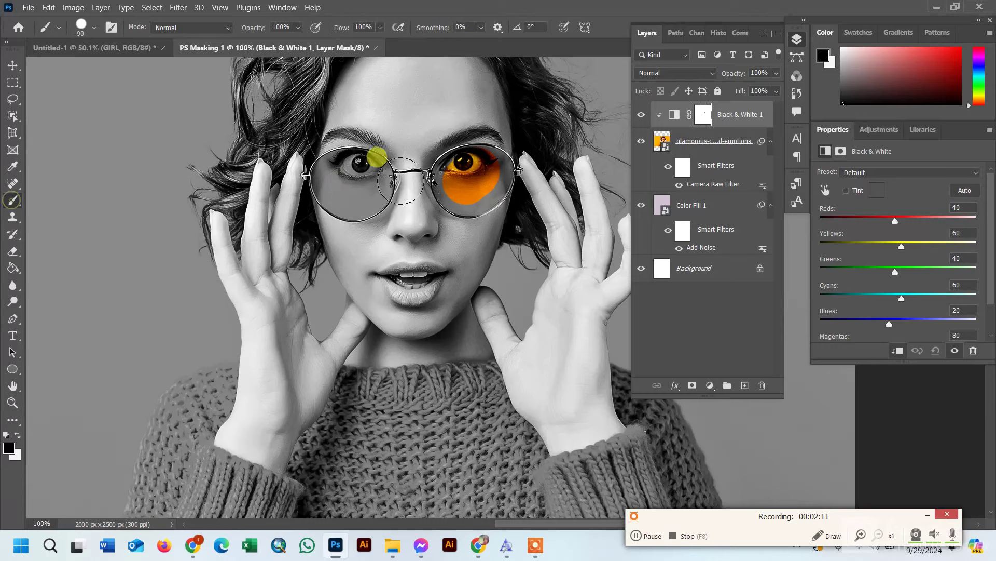
drag(462, 182, 475, 182)
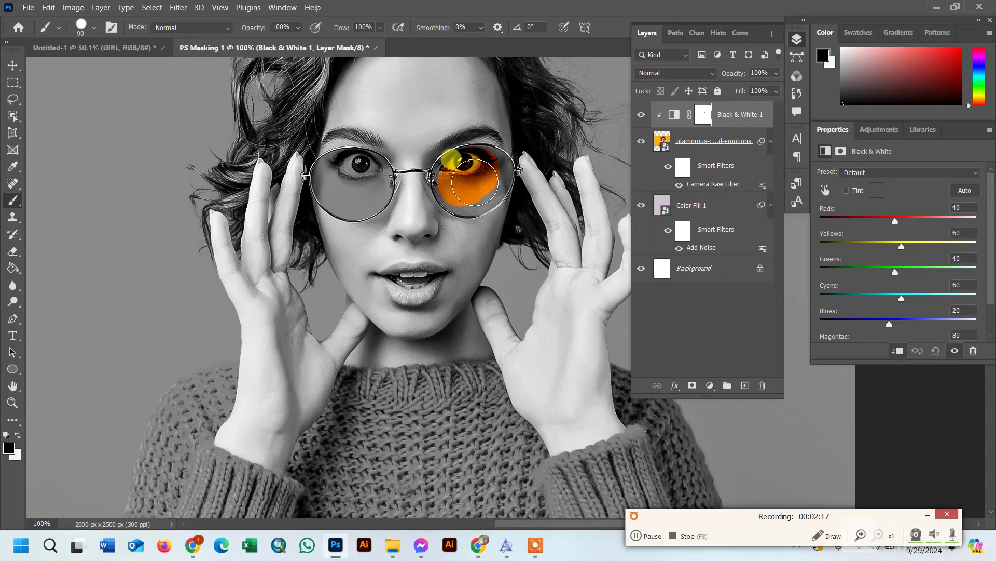
key(bracketleft)
key(bracketleft)
key(bracketleft)
scroll(473, 177, down, 1)
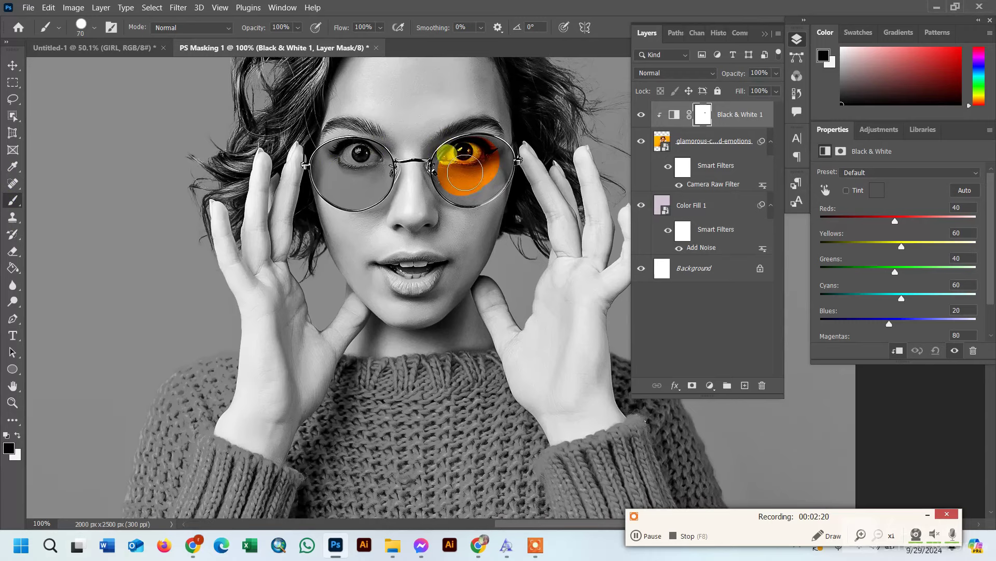
scroll(473, 171, down, 2)
scroll(473, 170, up, 1)
mouse_move(473, 170)
mouse_down()
mouse_move(491, 141)
mouse_move(450, 146)
mouse_move(481, 119)
mouse_move(500, 126)
mouse_up()
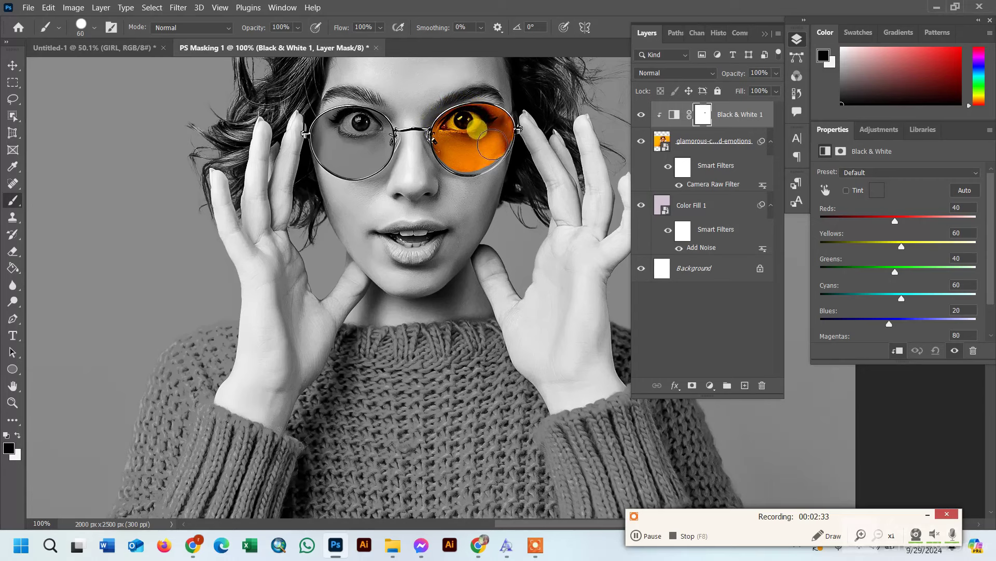
mouse_move(495, 139)
mouse_down()
mouse_move(454, 153)
mouse_move(496, 140)
mouse_up()
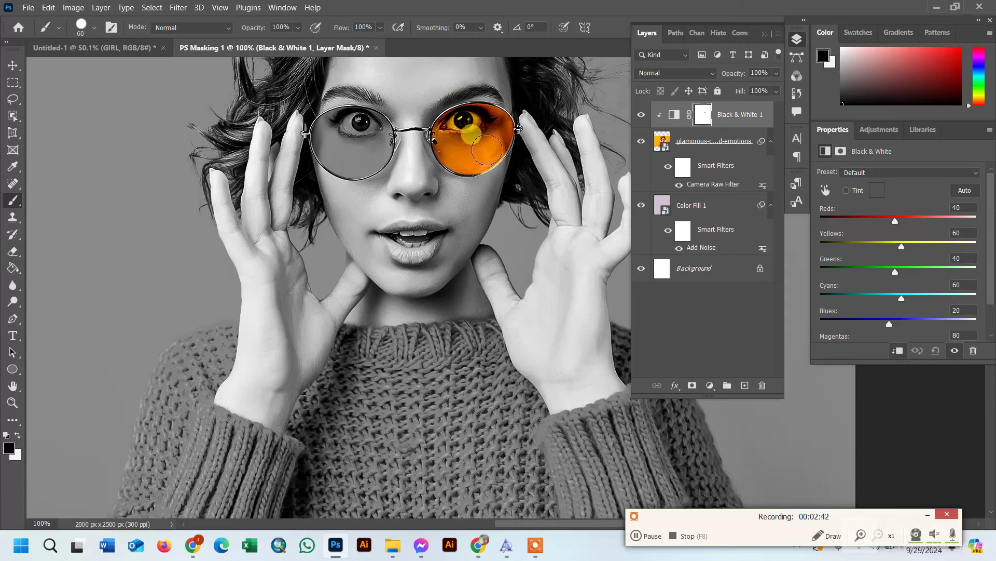
drag(363, 148, 334, 136)
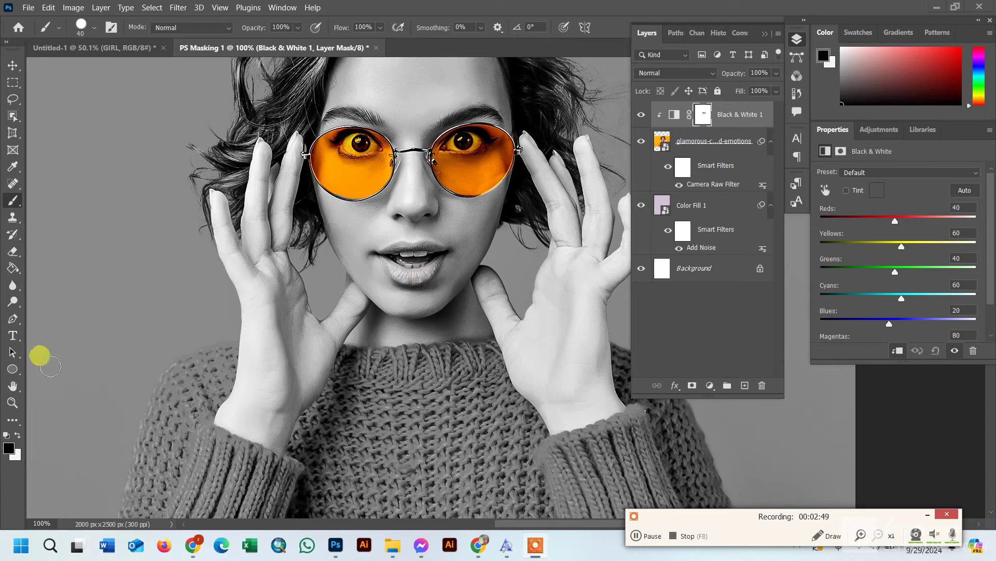
click(14, 401)
Zoom to the mouth and paint the mask with a smaller brush to restore the red lips.
click(407, 267)
click(407, 267)
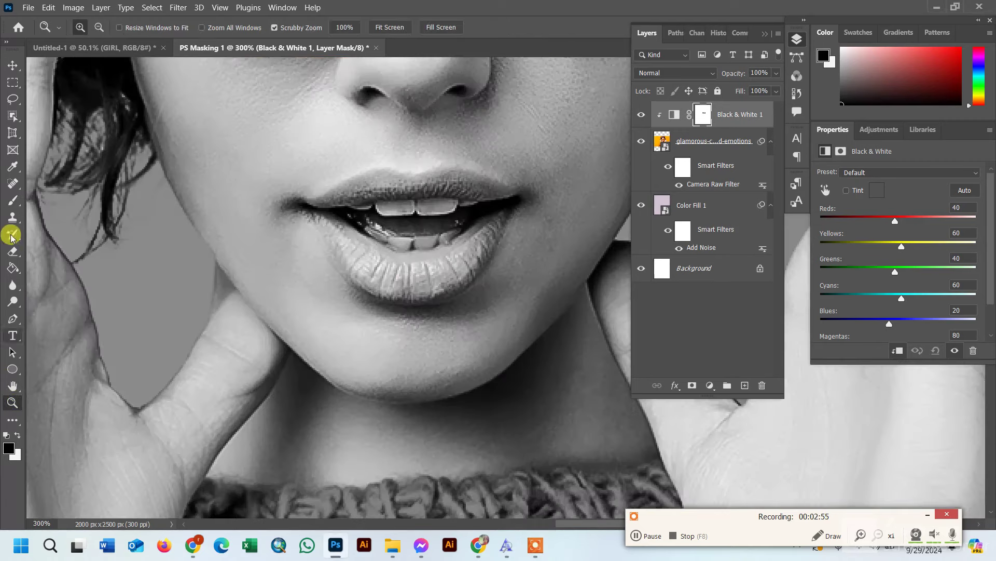
right_click(13, 200)
click(51, 197)
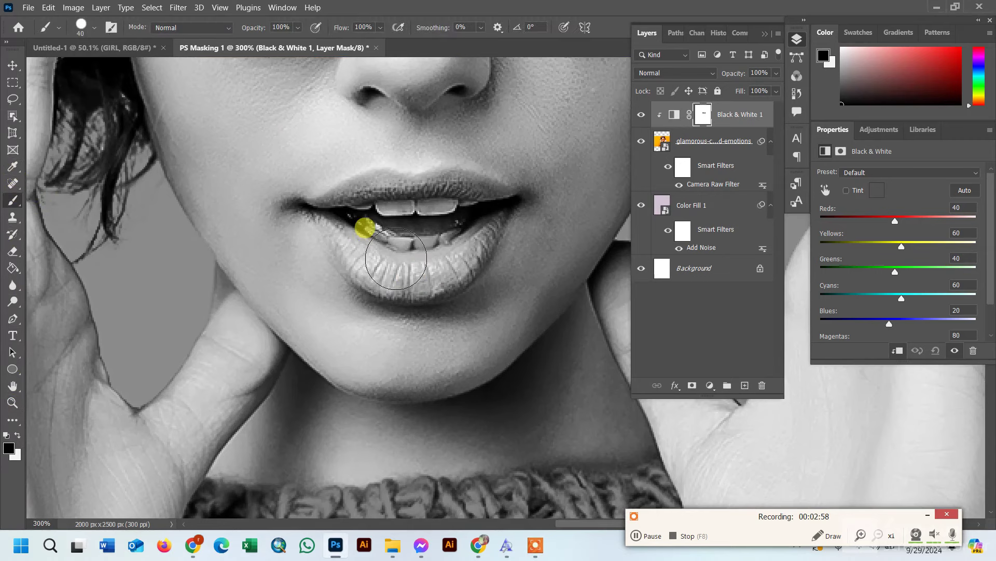
scroll(402, 250, down, 1)
key(bracketleft)
key(bracketleft)
key(bracketleft)
drag(404, 266, 332, 223)
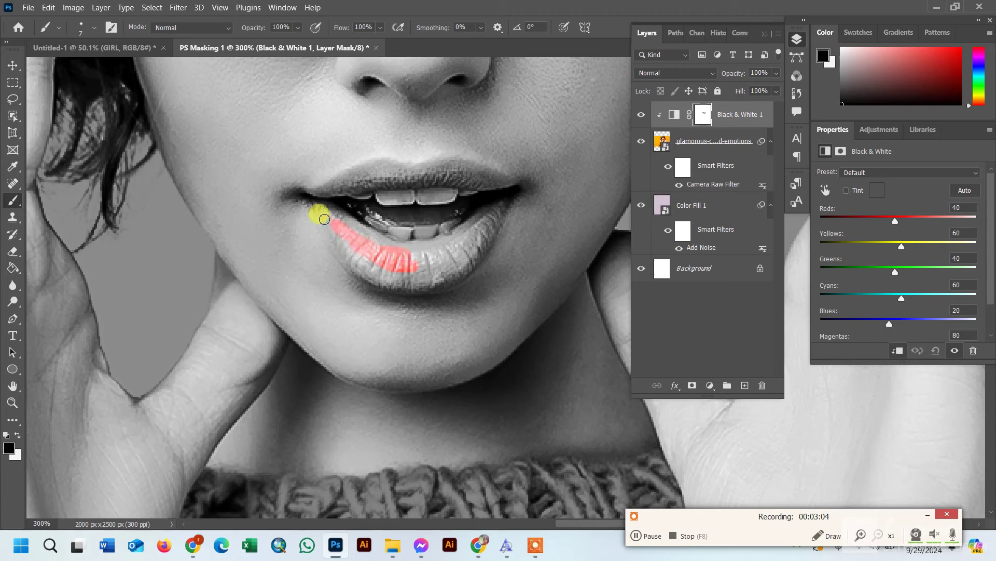
mouse_move(359, 176)
mouse_down()
mouse_move(322, 190)
mouse_move(369, 169)
mouse_move(313, 200)
mouse_move(348, 233)
mouse_up()
drag(408, 276, 410, 274)
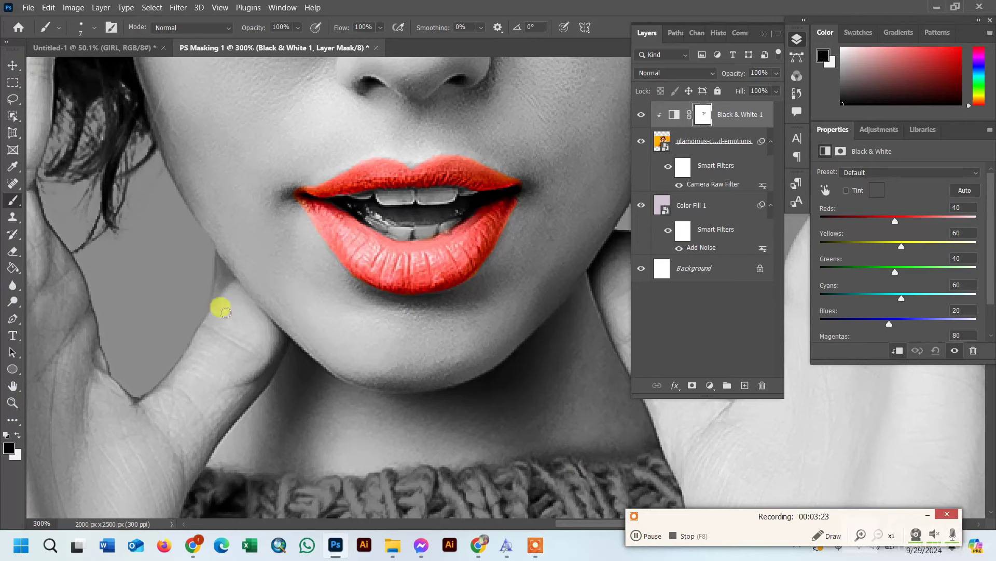
Zoom in on the lower lip to check the painted edges.
click(13, 401)
click(392, 263)
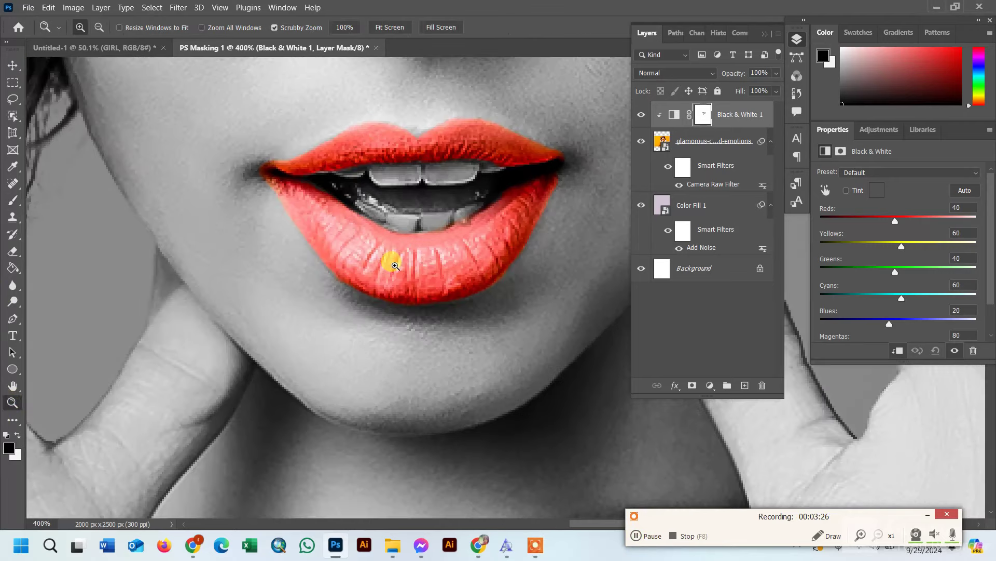
scroll(396, 258, down, 2)
scroll(427, 211, down, 2)
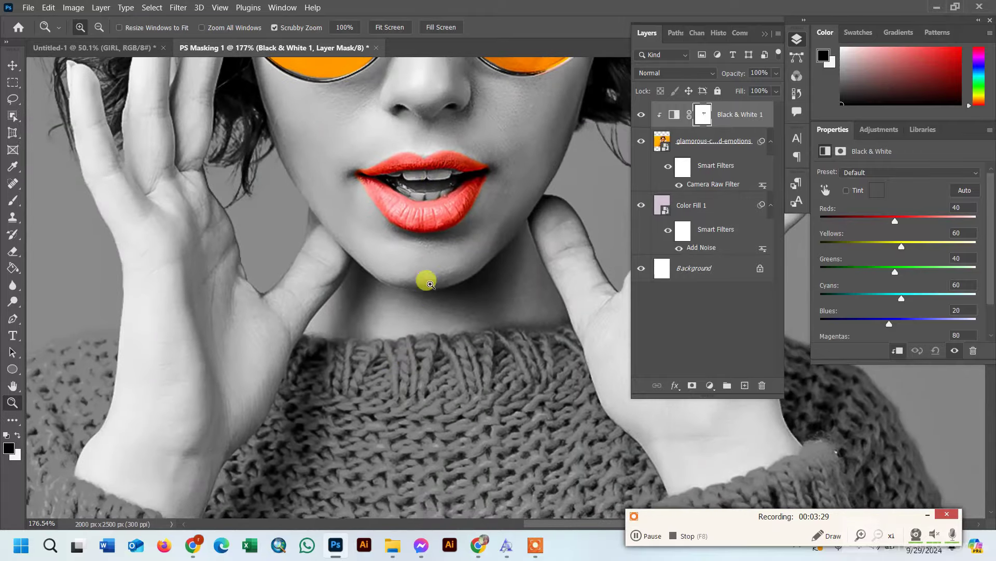
scroll(432, 265, down, 5)
scroll(341, 173, up, 3)
scroll(382, 256, down, 1)
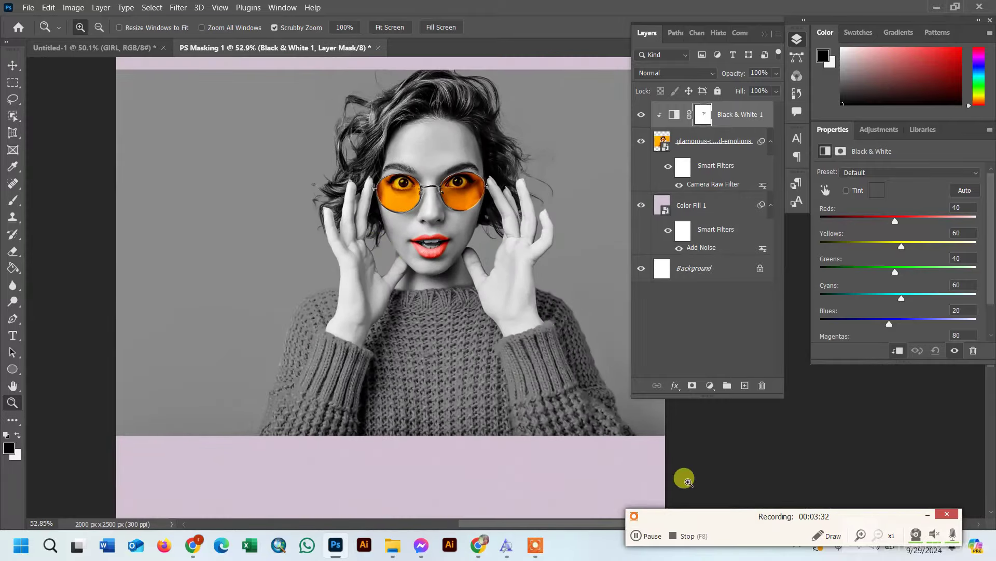
Group the photo and its Black & White adjustment into a group named GIRL.
click(13, 65)
click(674, 114)
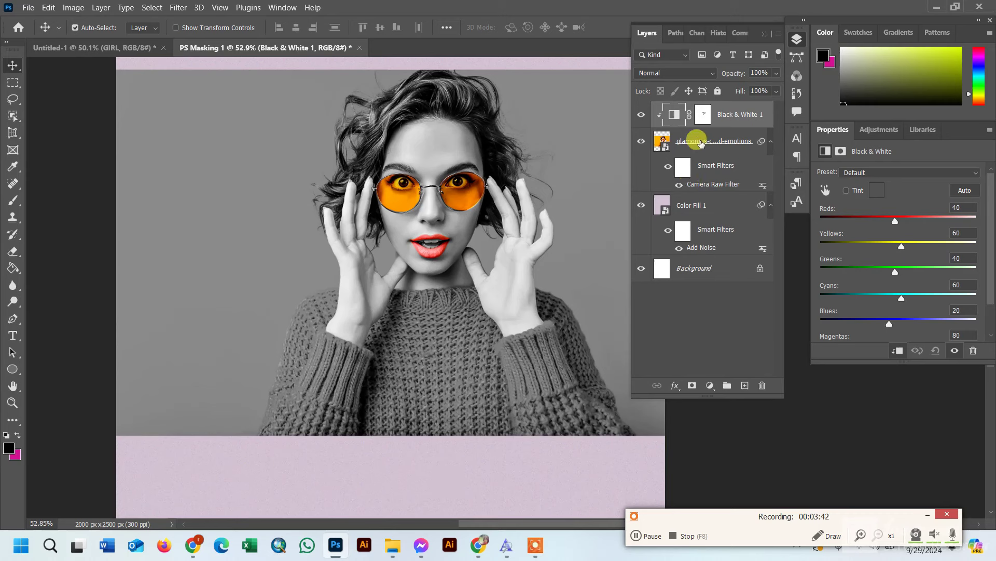
click(700, 142)
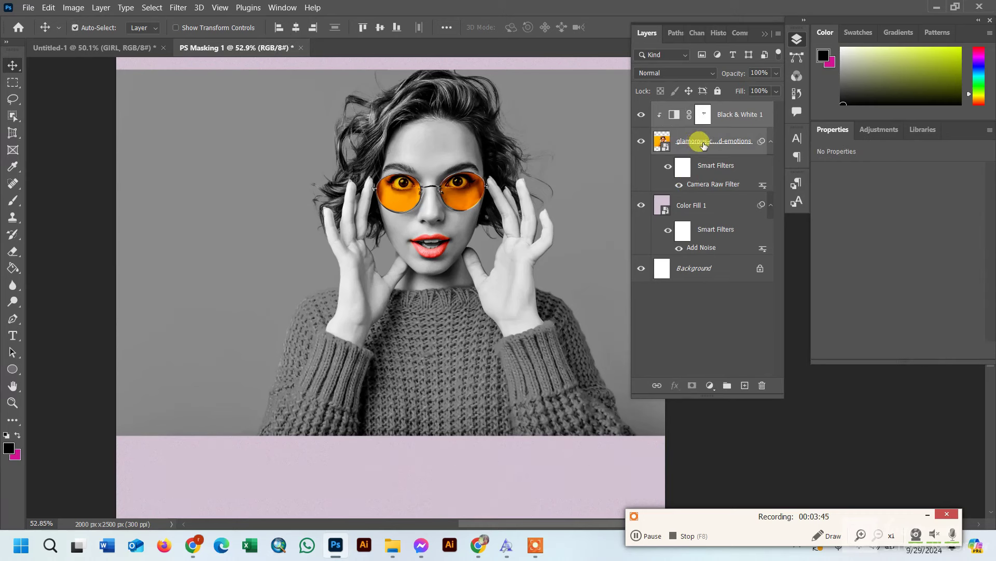
key(ctrl+g)
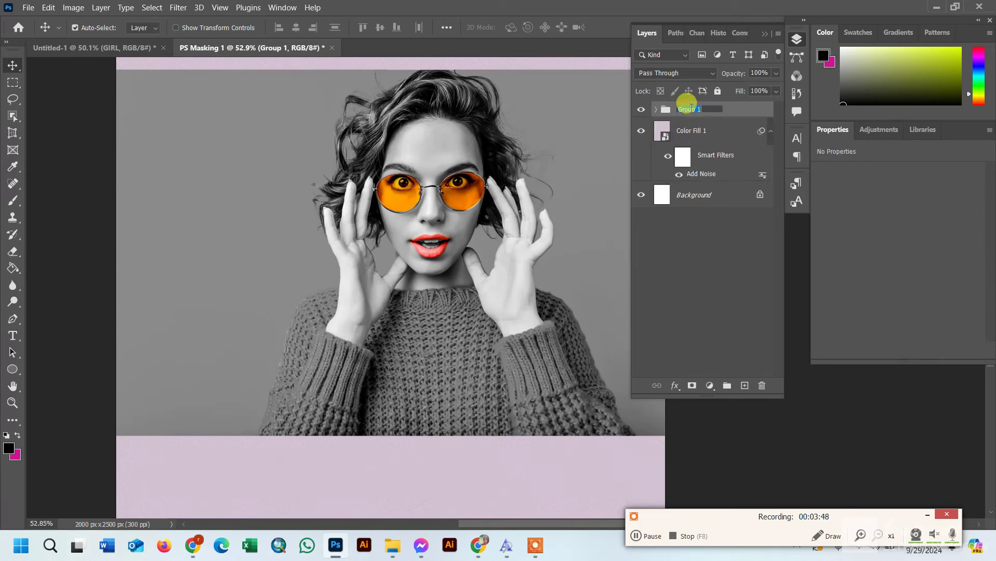
text(GIRL)
key(Return)
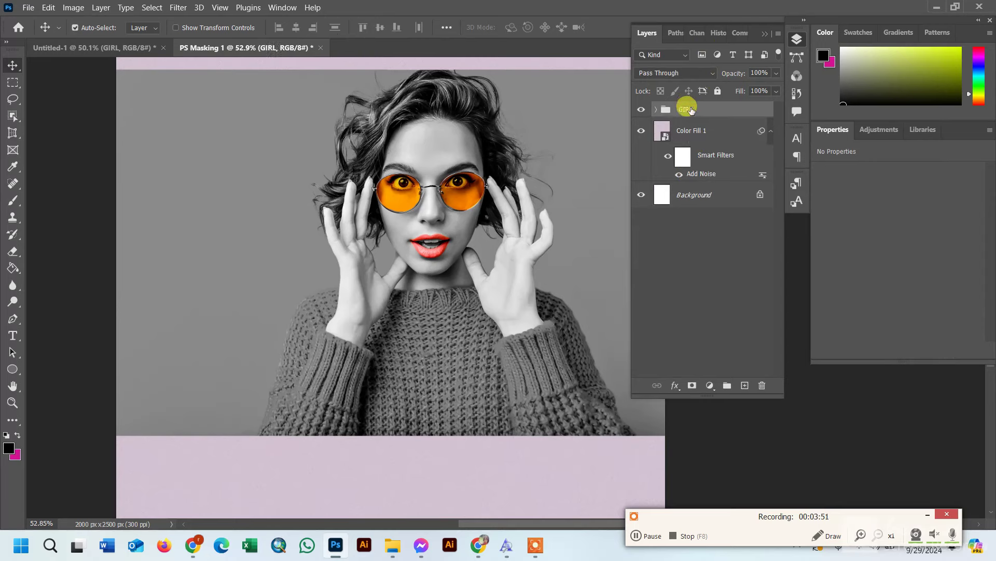
Convert the GIRL group to a smart object and add an empty layer above it.
right_click(695, 110)
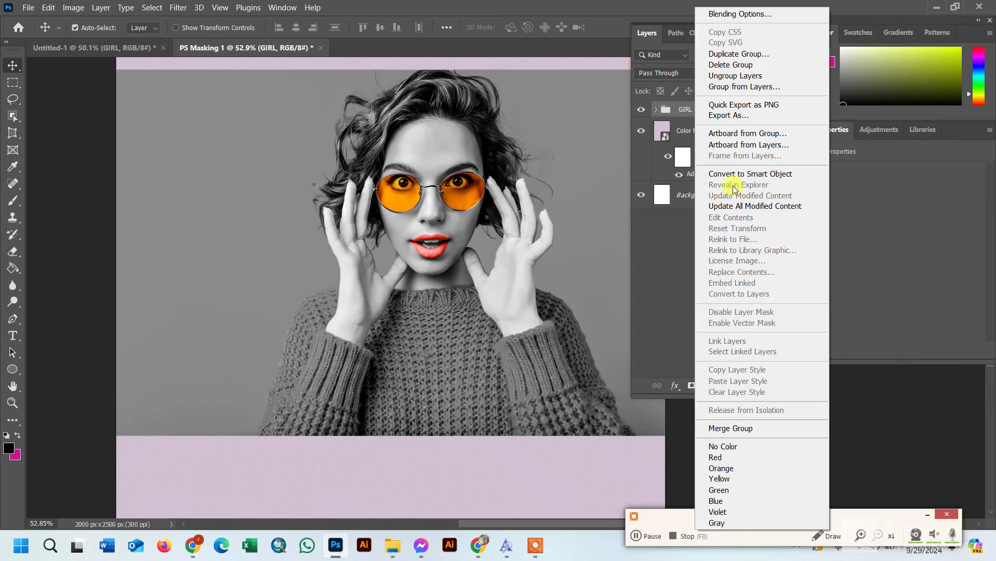
click(737, 172)
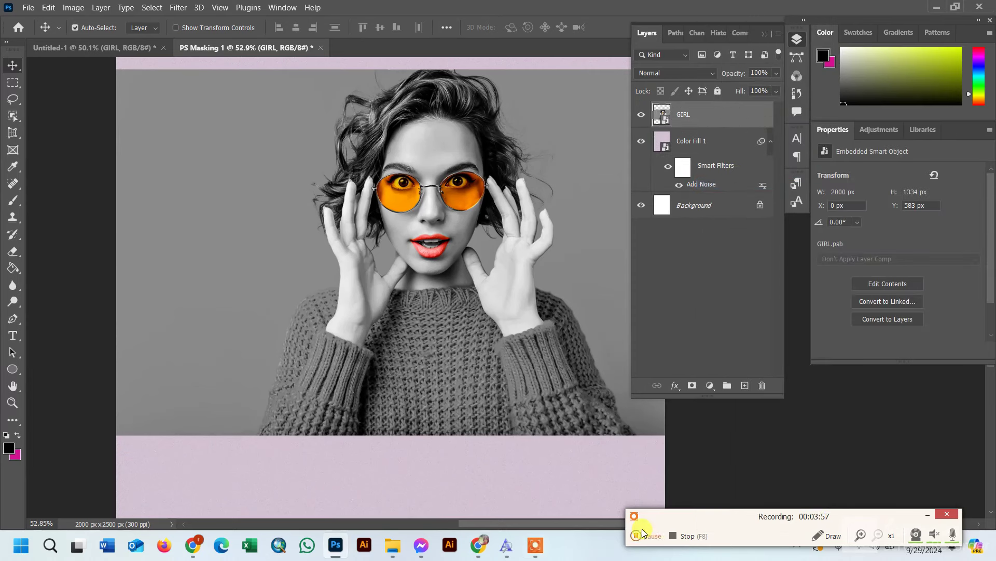
click(764, 509)
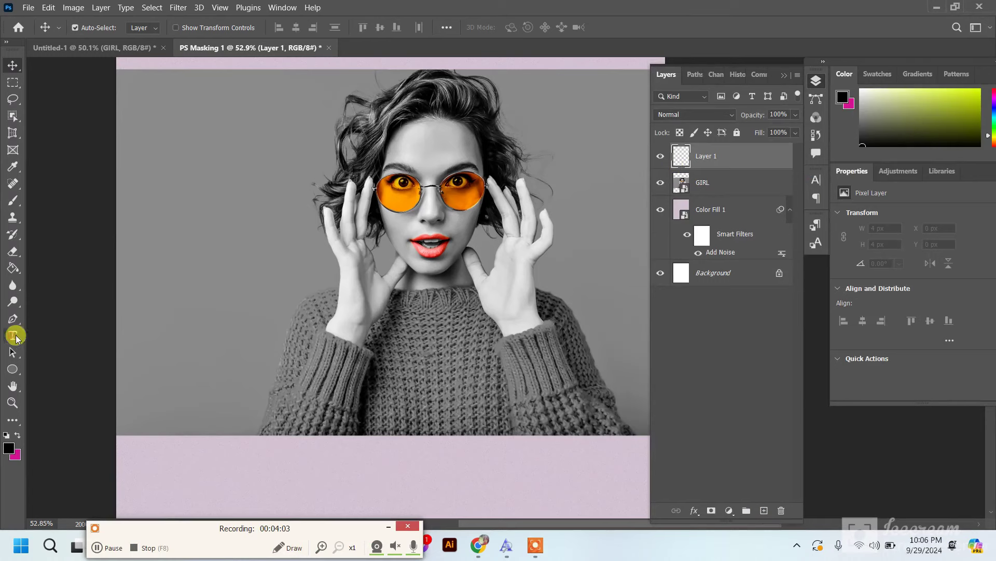
Type MODEL with the Vertical Type Tool beside her face in a pink colour.
right_click(12, 335)
click(78, 335)
right_click(12, 335)
click(57, 349)
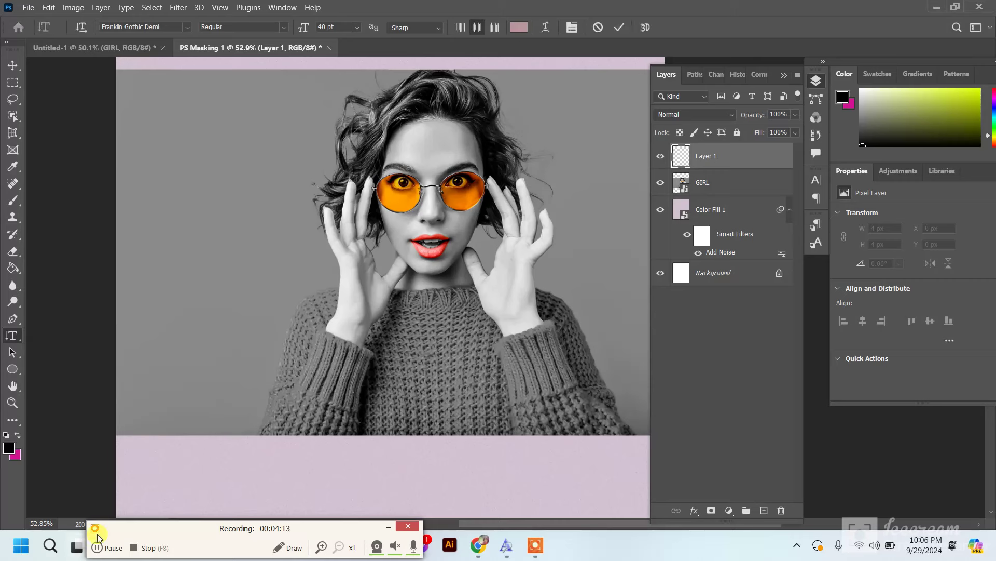
click(376, 176)
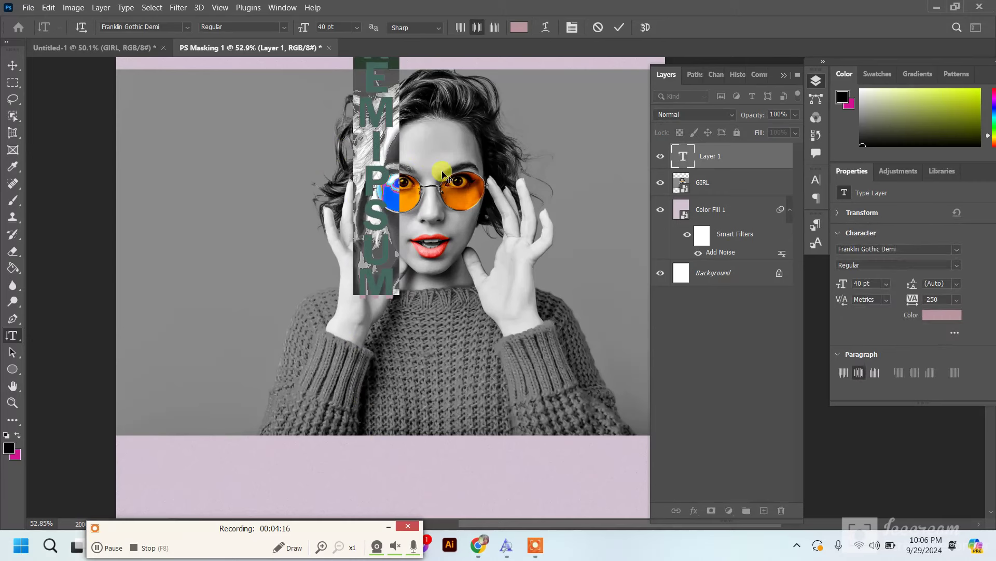
text(MO)
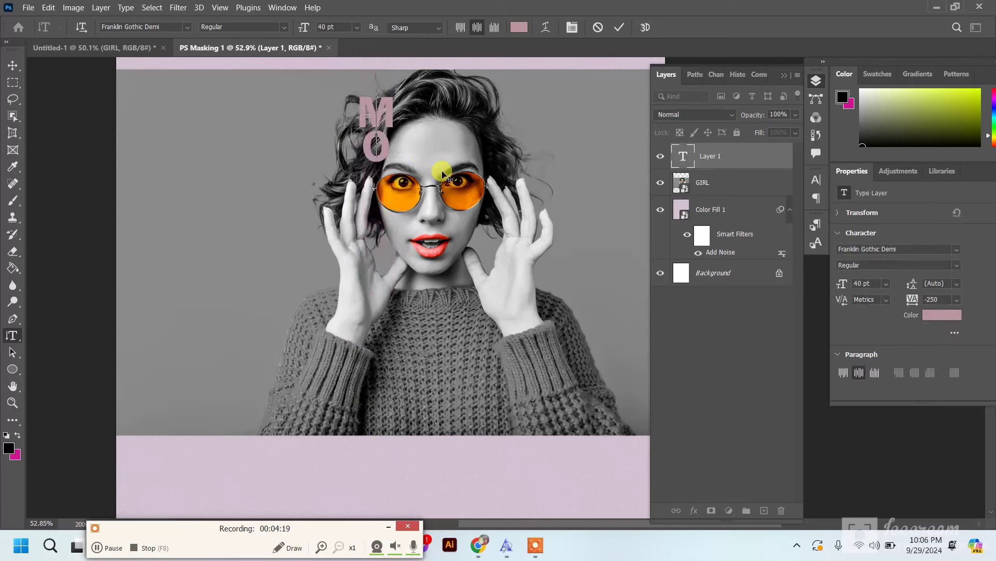
text(DEL)
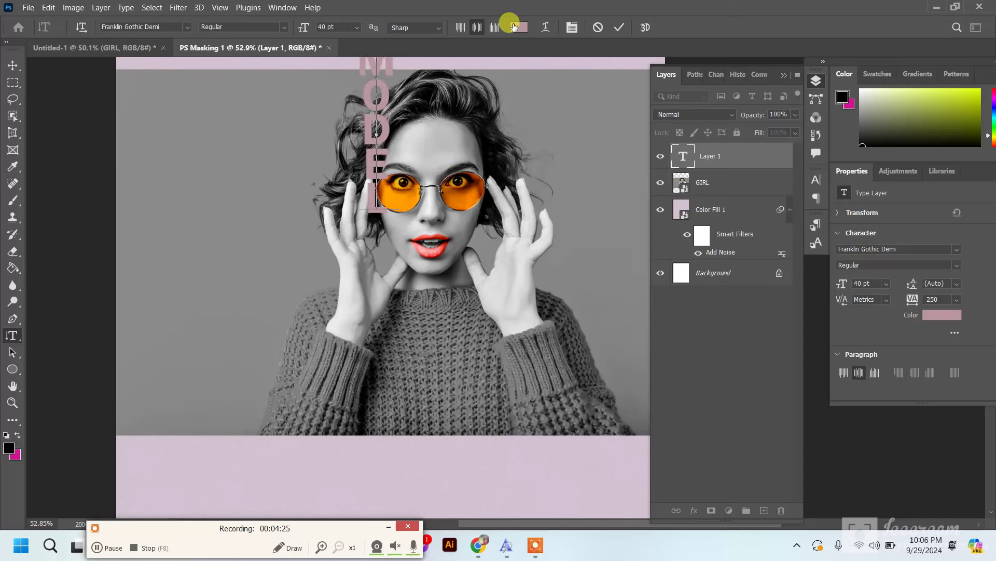
mouse_move(669, 121)
mouse_down()
mouse_move(639, 111)
mouse_move(662, 114)
mouse_move(645, 82)
mouse_up()
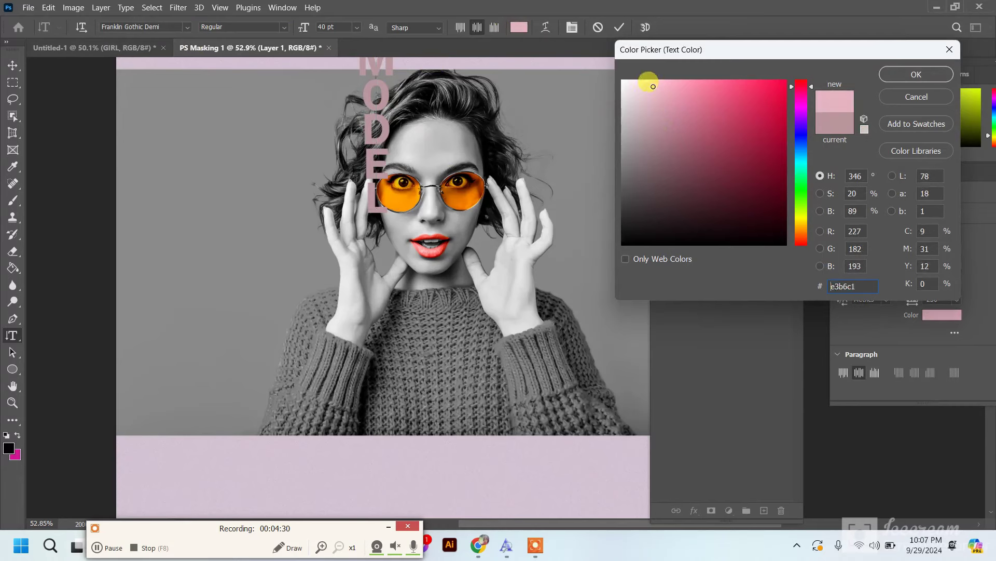
click(916, 74)
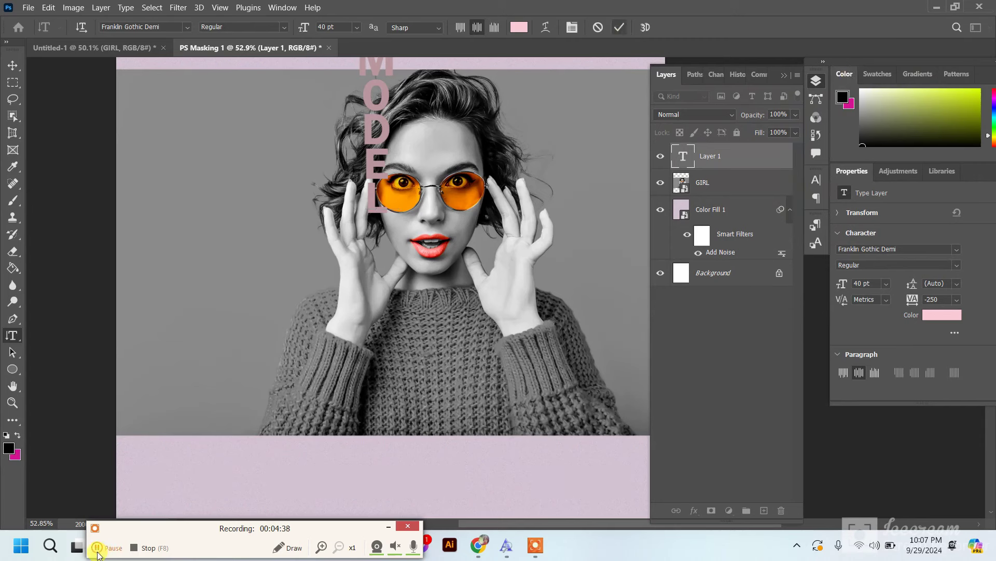
Free Transform the MODEL text larger and position it over her left eye.
key(ctrl+t)
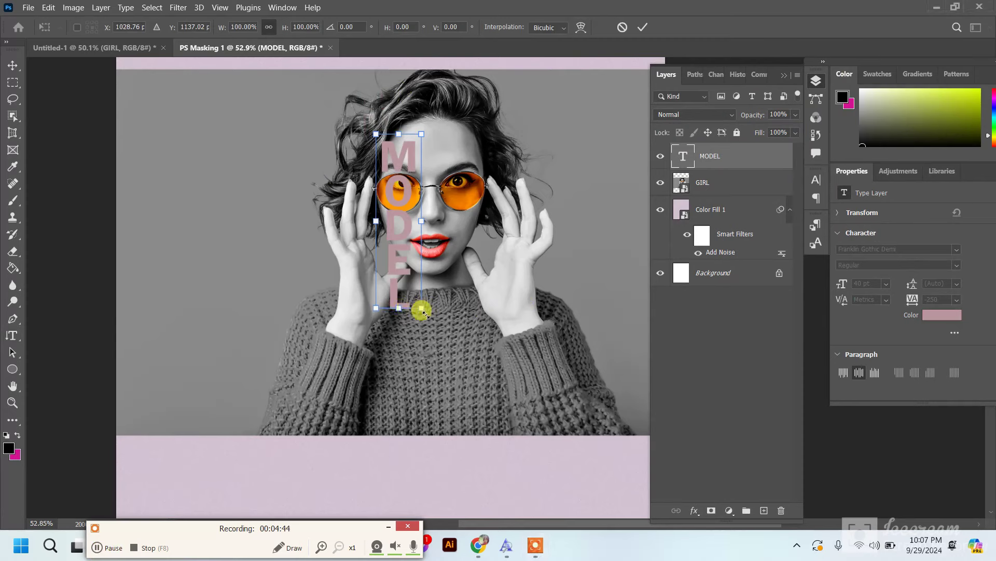
drag(418, 309, 471, 400)
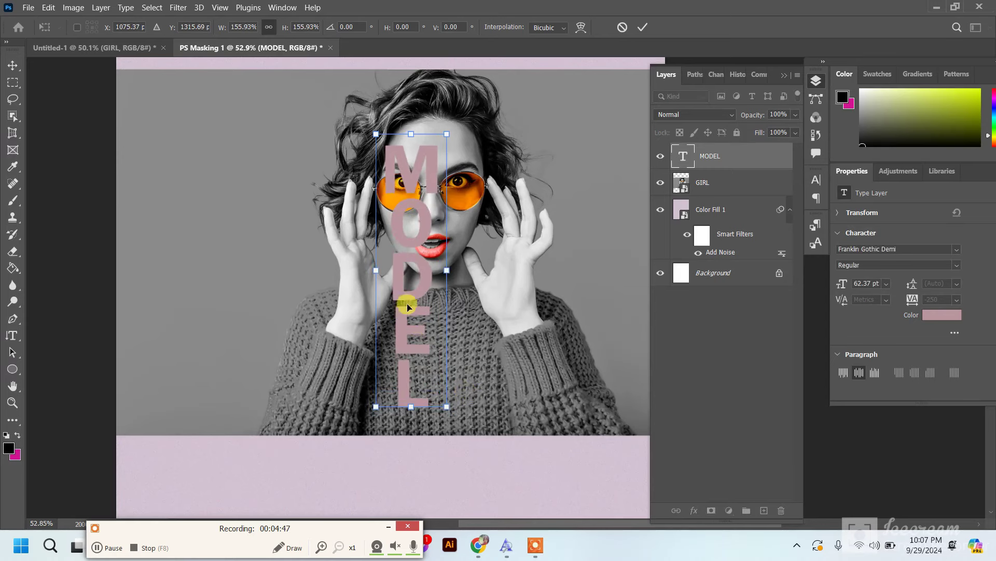
drag(416, 297, 406, 263)
drag(437, 375, 455, 411)
drag(408, 289, 406, 272)
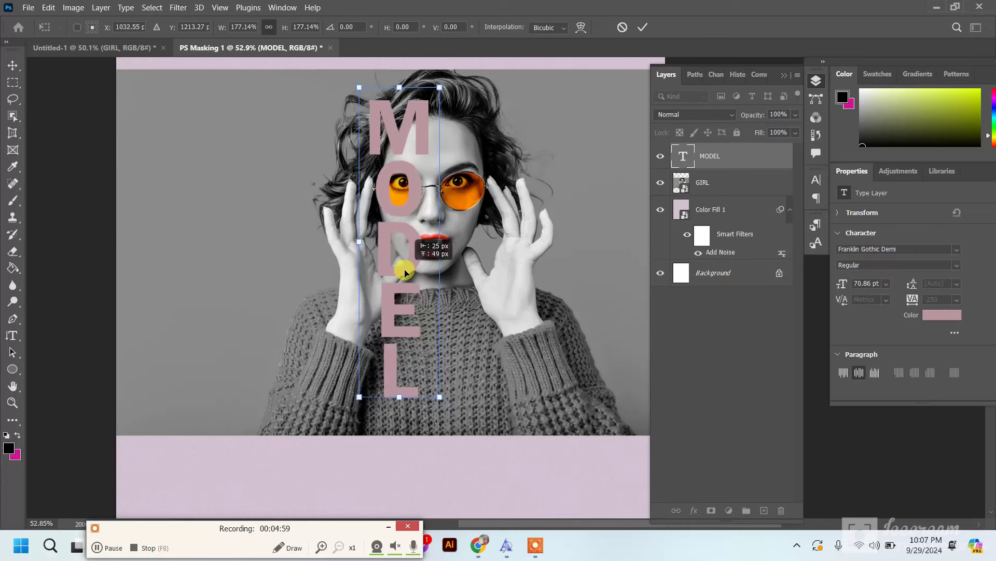
click(642, 27)
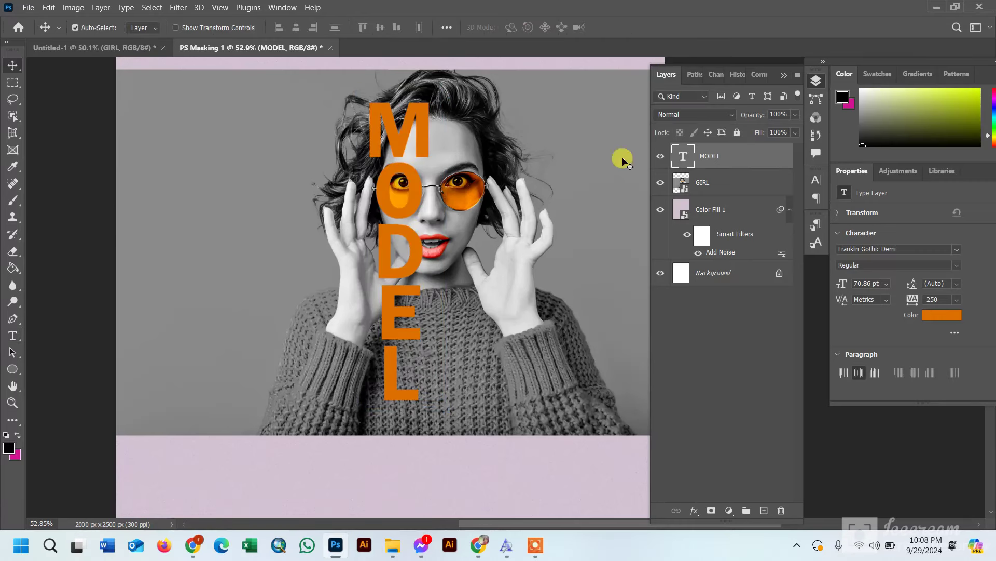
Recolour the MODEL text to pale pink.
double_click(416, 193)
click(519, 27)
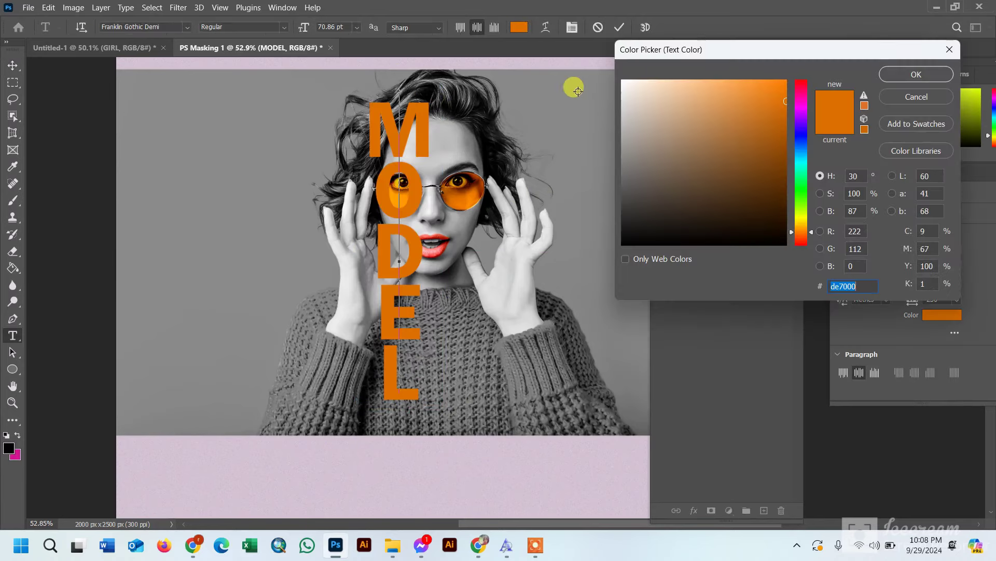
click(664, 103)
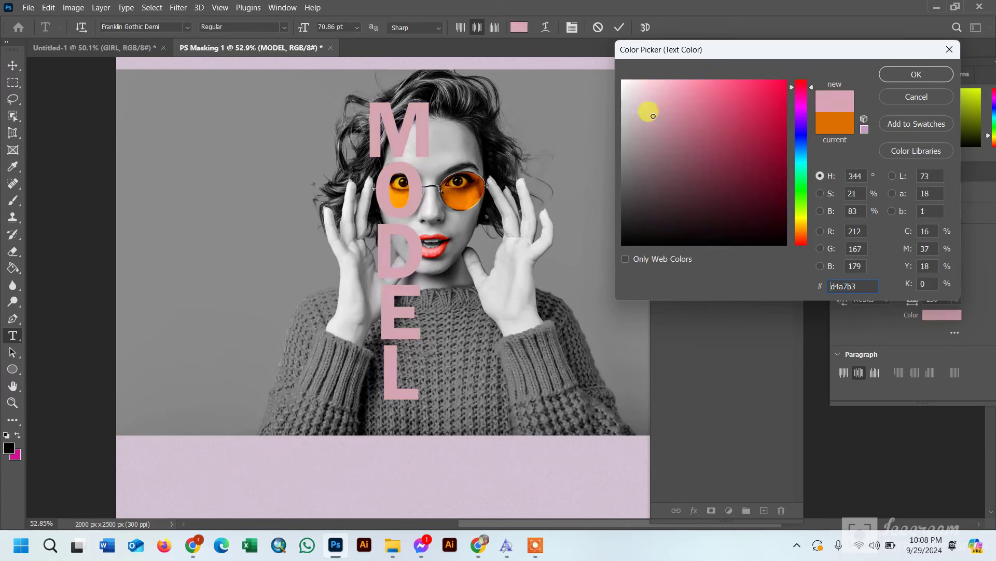
drag(650, 109, 660, 122)
click(899, 77)
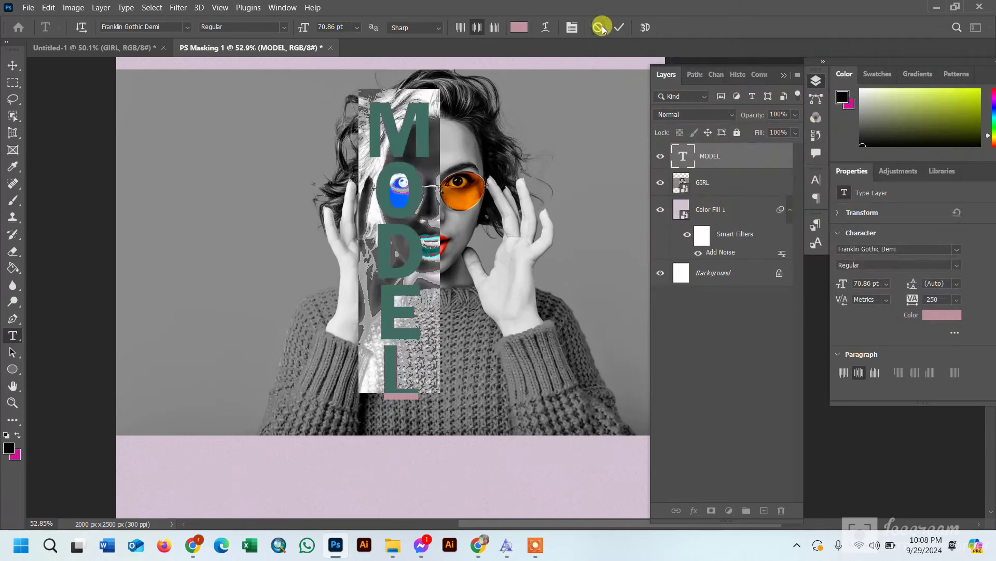
click(617, 33)
key(v)
click(540, 555)
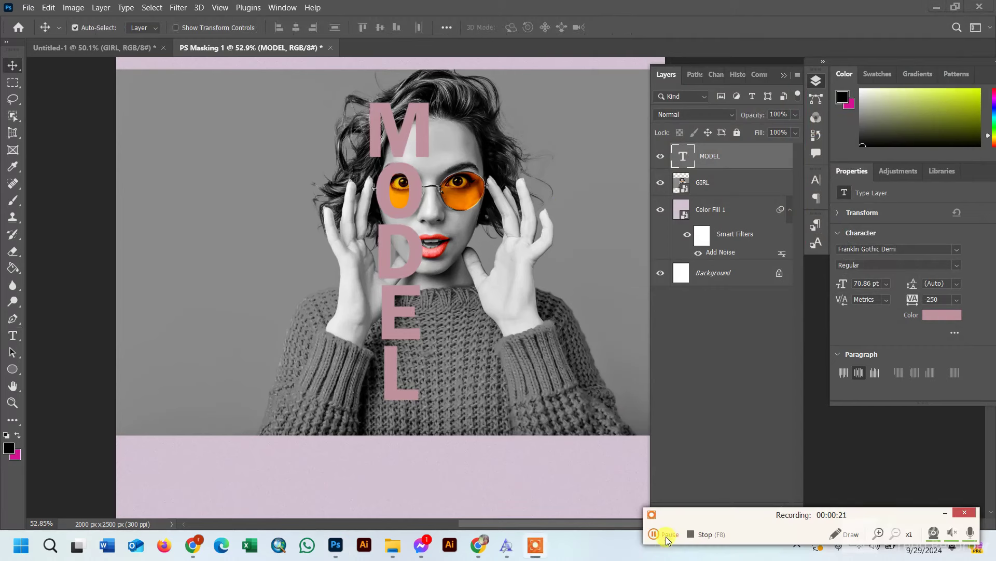
Duplicate GIRL, move the copy above MODEL and clip it into the lettering.
click(712, 185)
key(j)
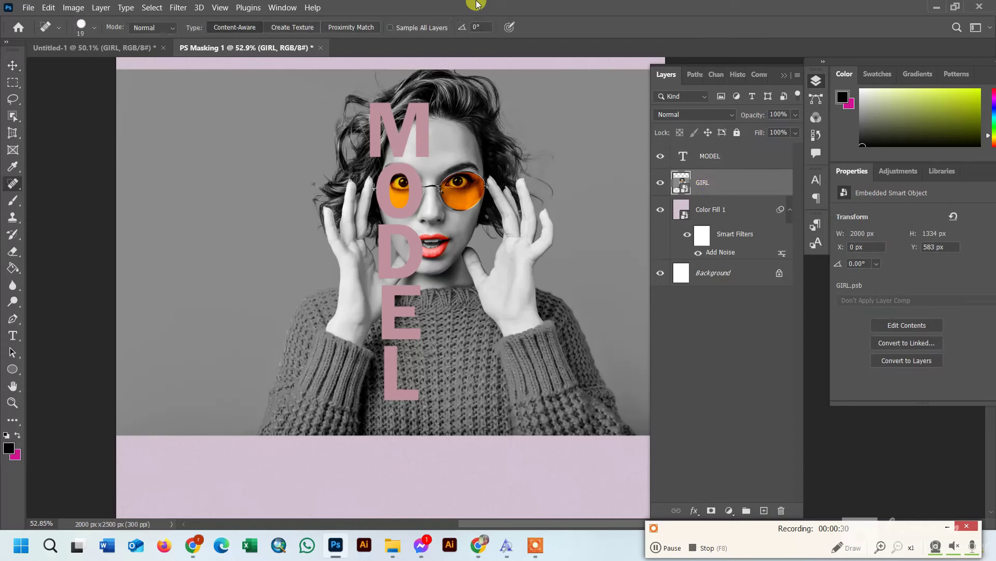
key(ctrl+j)
drag(734, 178, 740, 148)
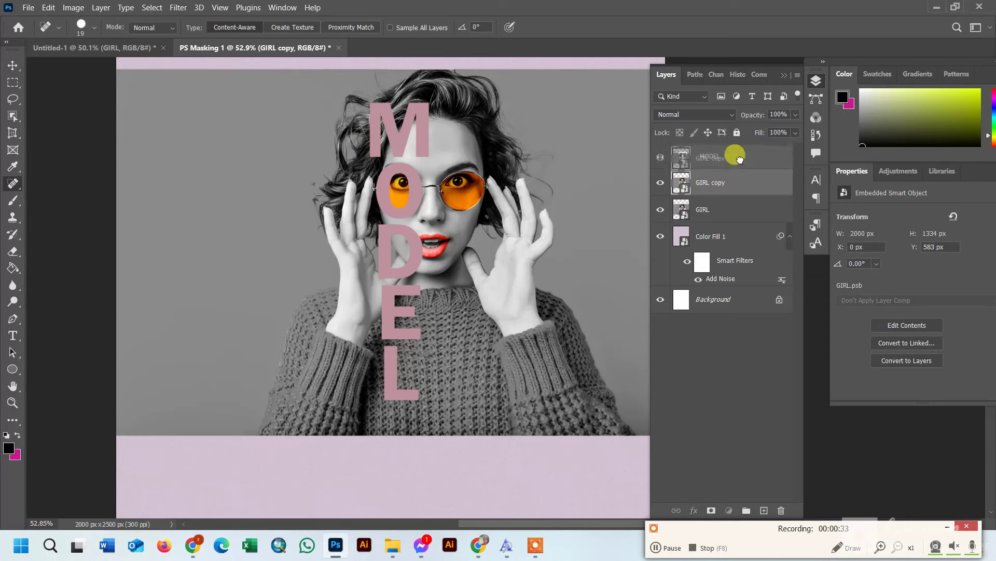
click(658, 544)
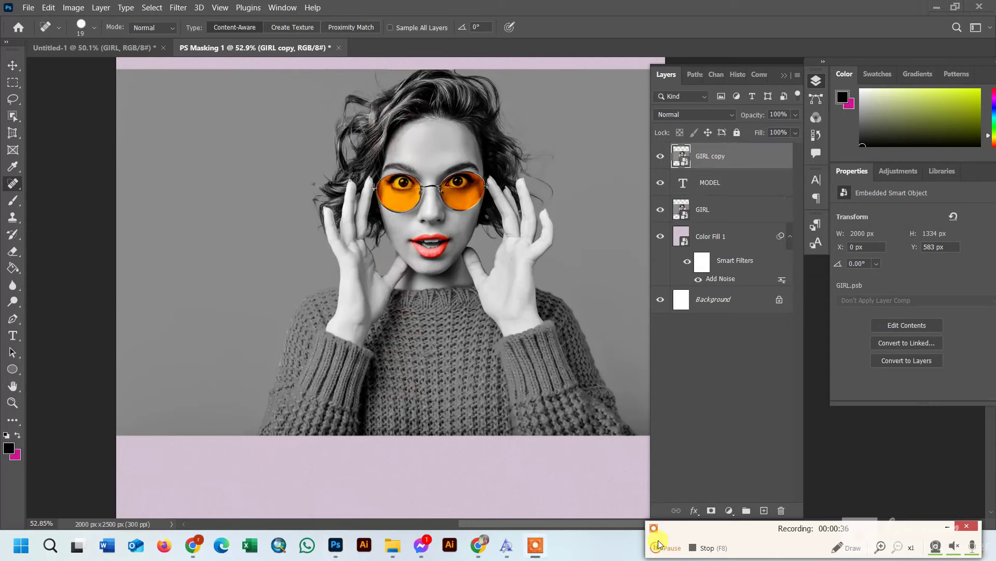
right_click(758, 157)
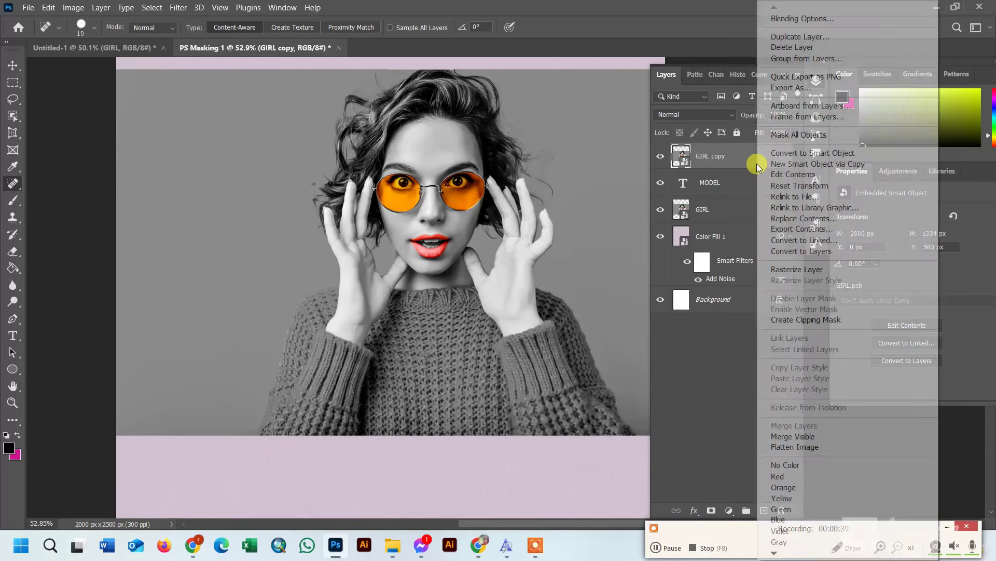
click(780, 318)
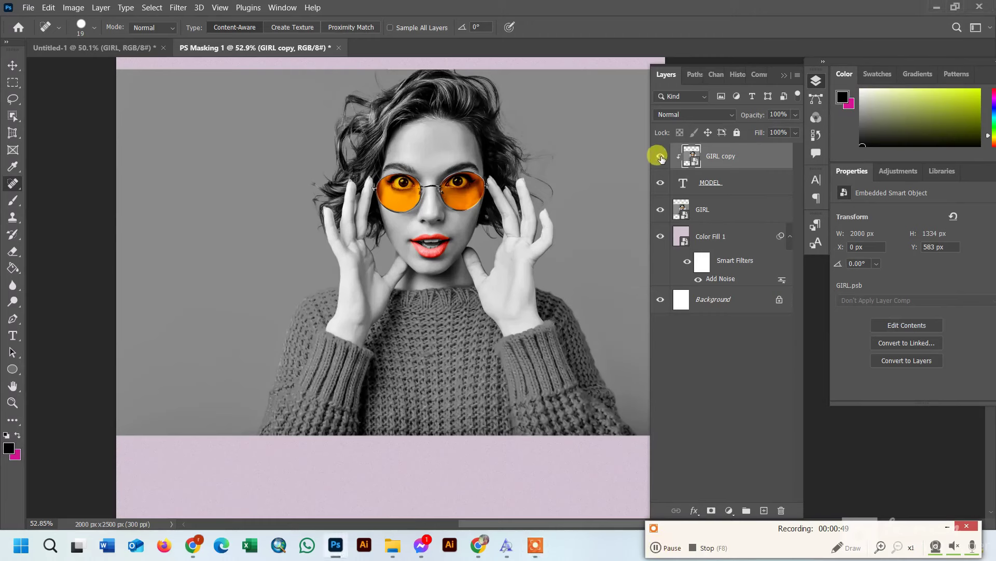
Hide the copy and MODEL, then Select Subject on GIRL and add a layer mask.
click(660, 156)
click(660, 183)
click(705, 209)
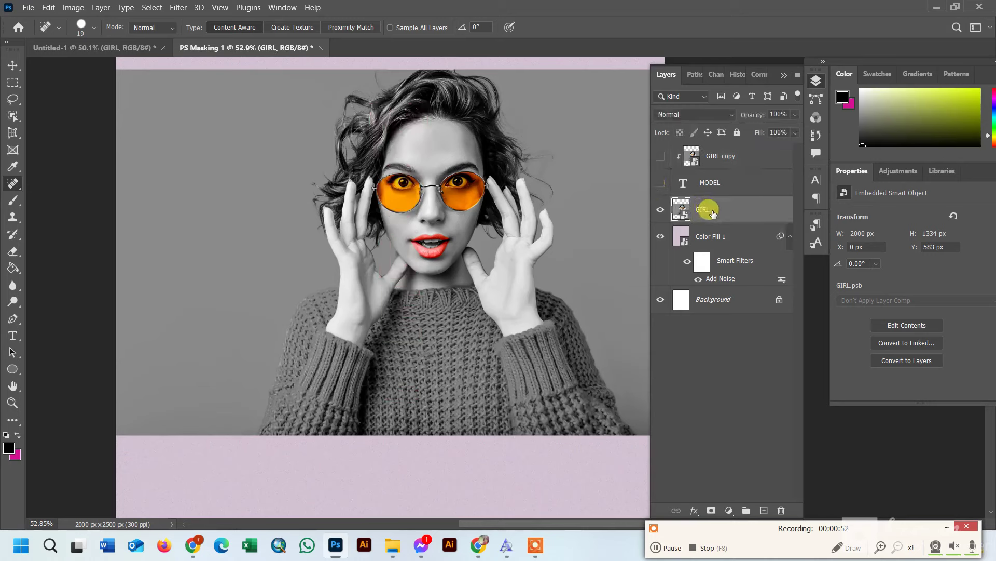
click(152, 7)
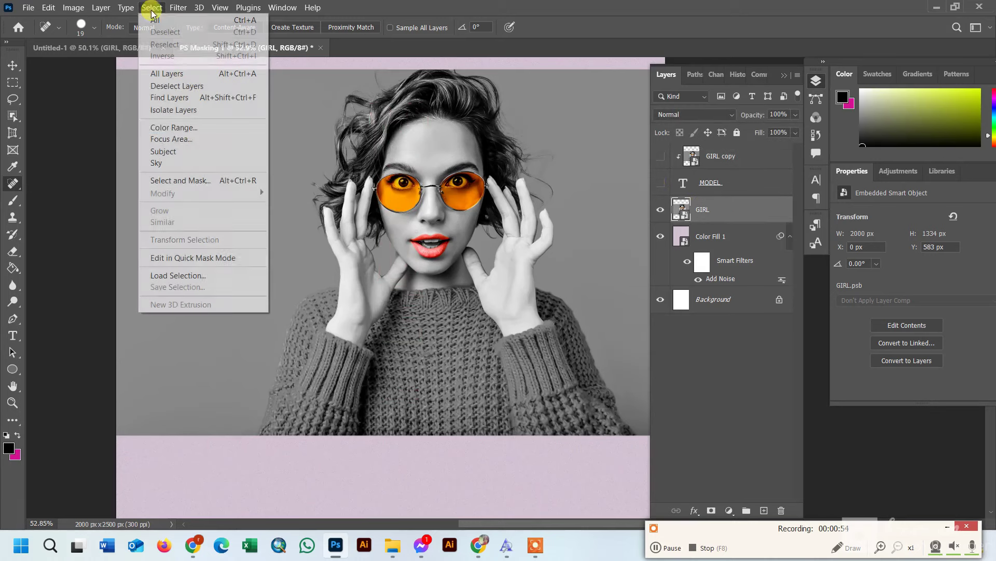
click(190, 152)
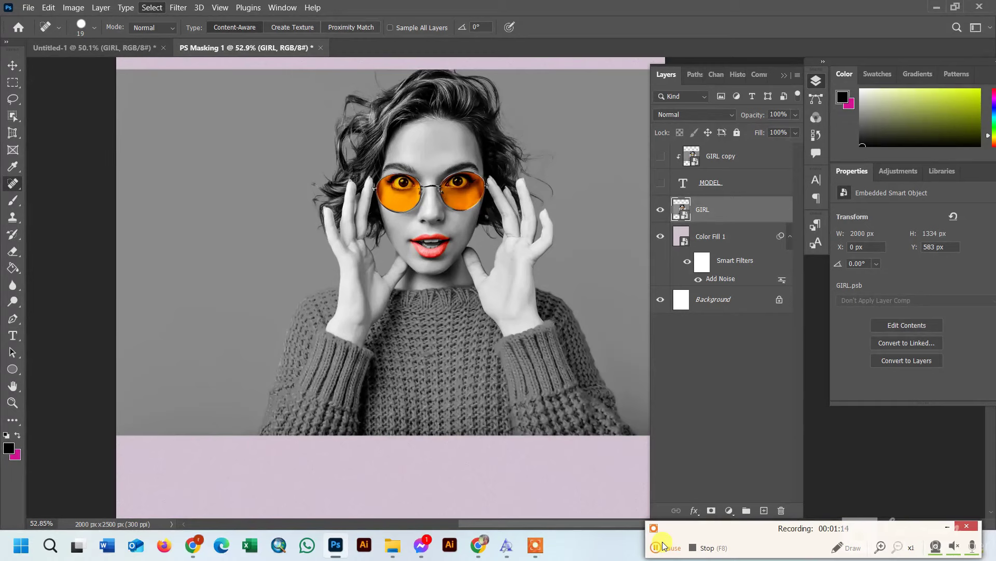
click(663, 545)
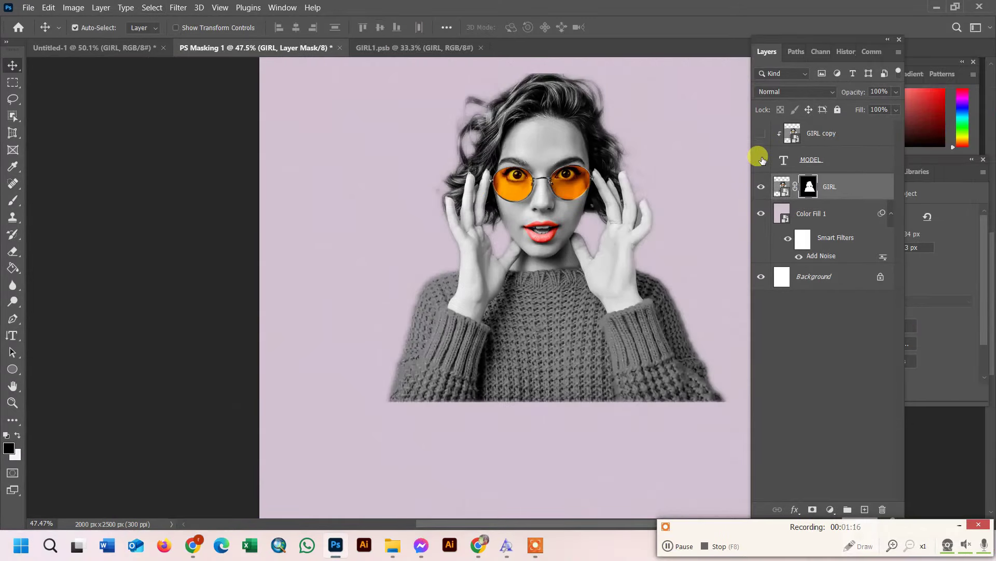
Show the MODEL text and GIRL copy again and select the MODEL layer.
click(761, 160)
click(761, 133)
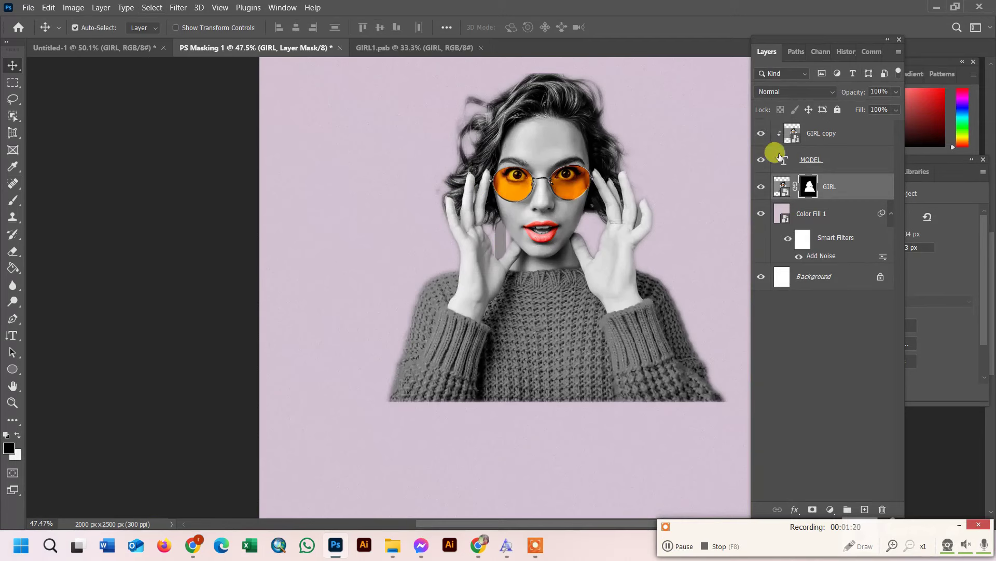
click(841, 162)
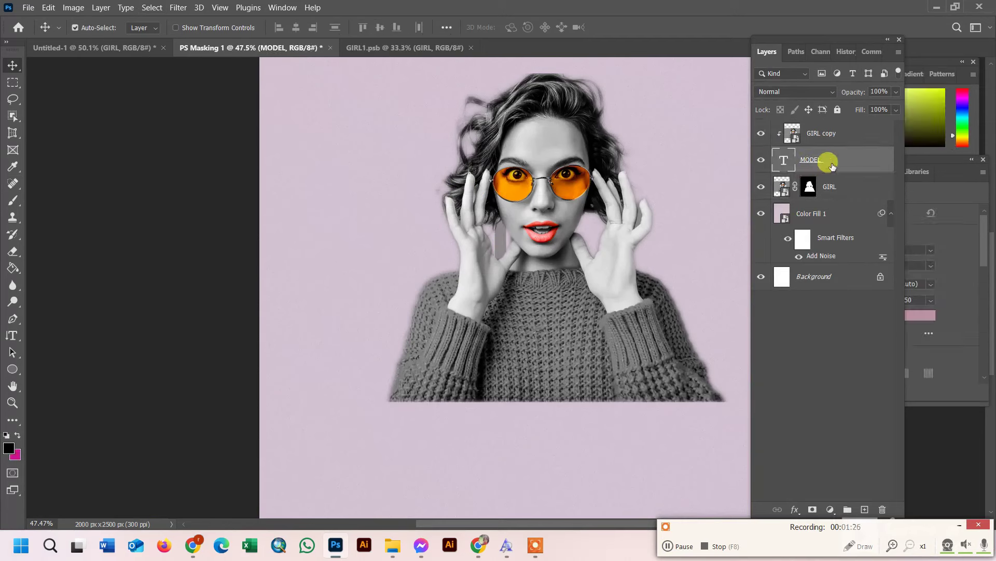
right_click(830, 162)
Add a white Stroke layer style, 6 px in size, to the MODEL text.
key(Escape)
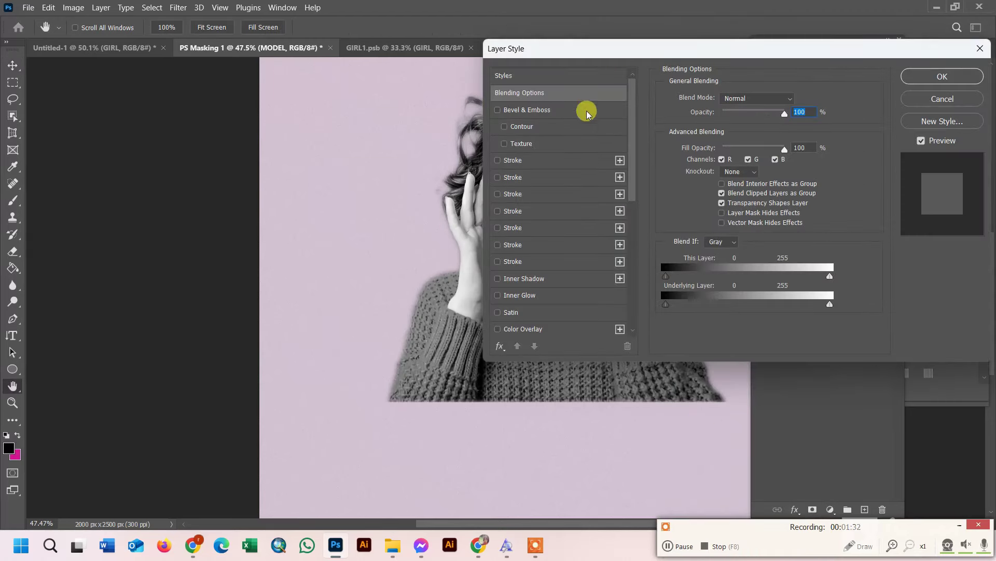
click(772, 167)
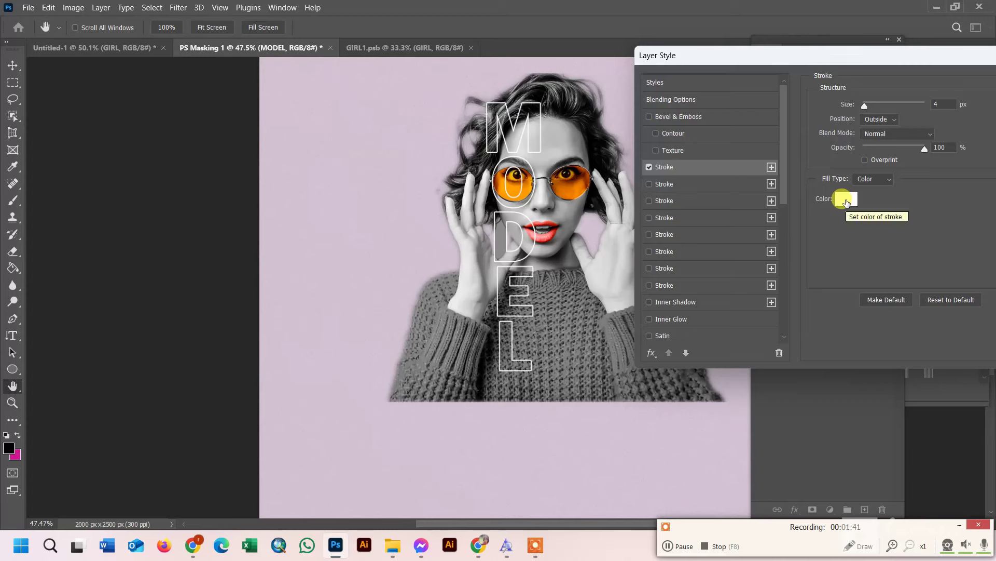
click(846, 199)
drag(700, 194, 725, 148)
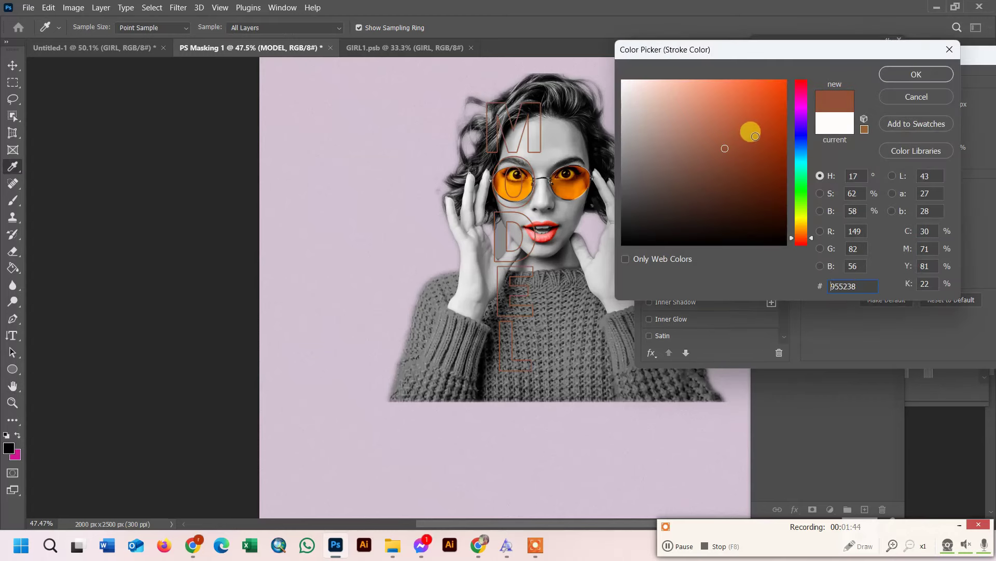
drag(810, 95, 803, 78)
drag(703, 88, 616, 125)
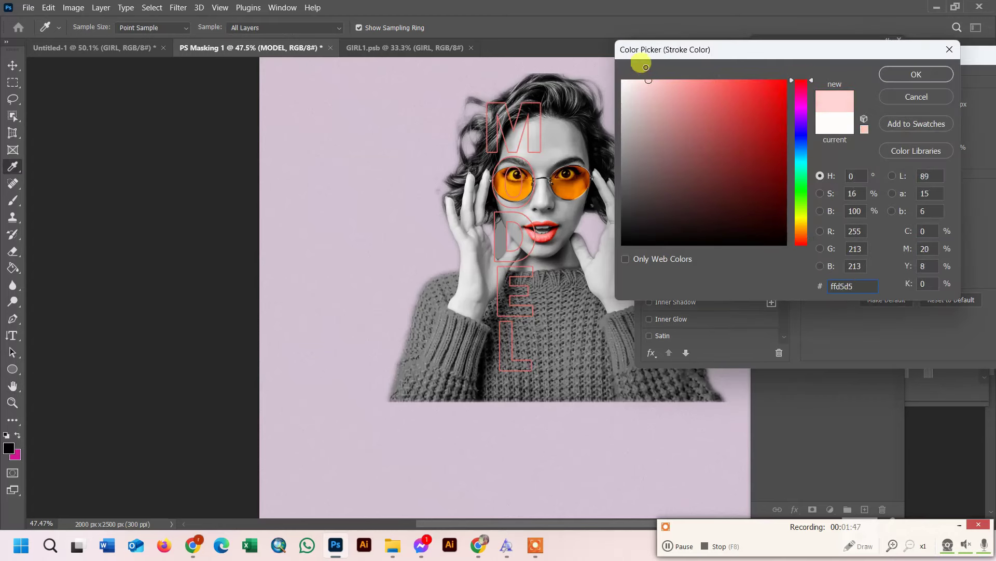
click(662, 175)
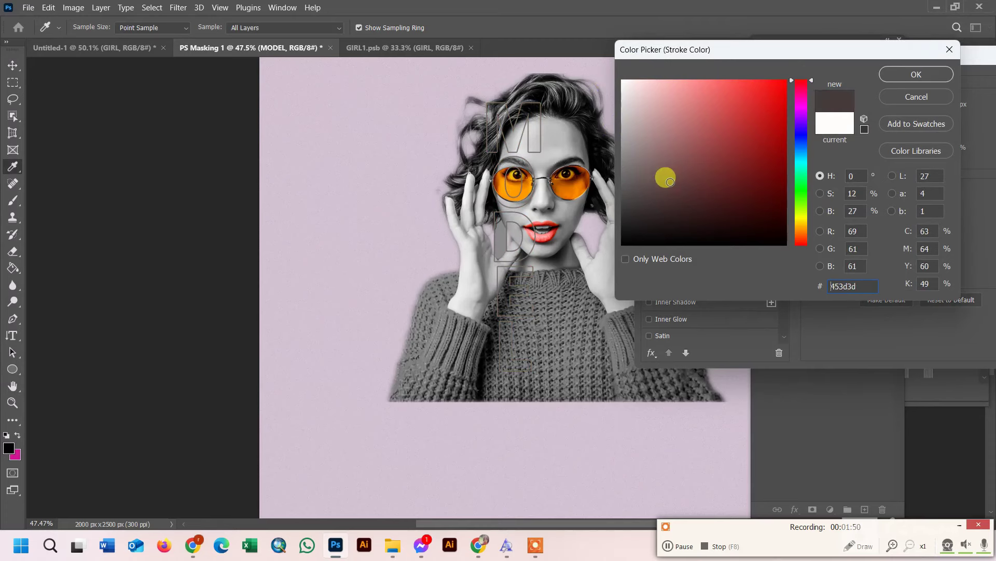
click(710, 139)
click(802, 137)
drag(682, 106, 622, 88)
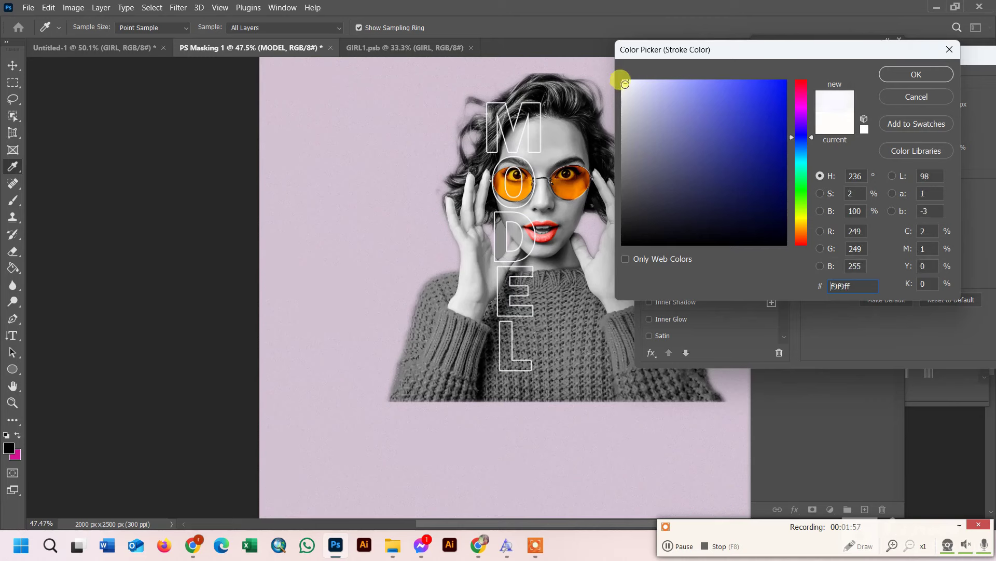
click(889, 74)
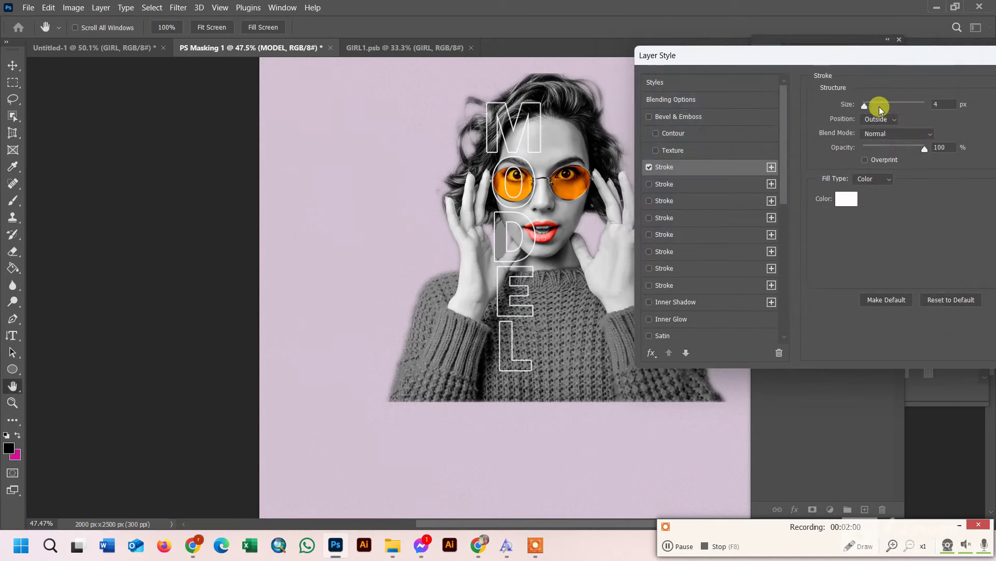
drag(867, 105, 869, 107)
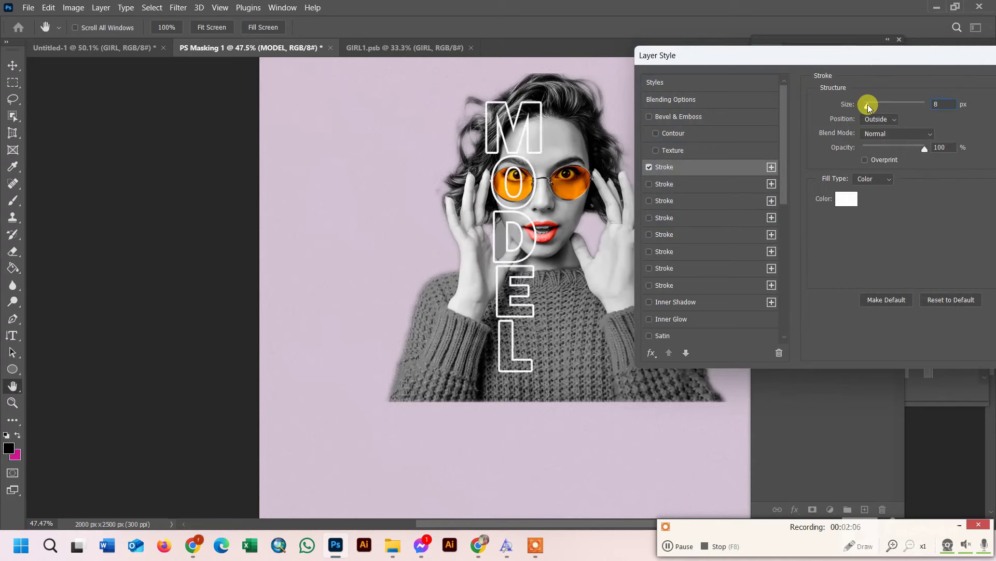
drag(868, 104, 867, 105)
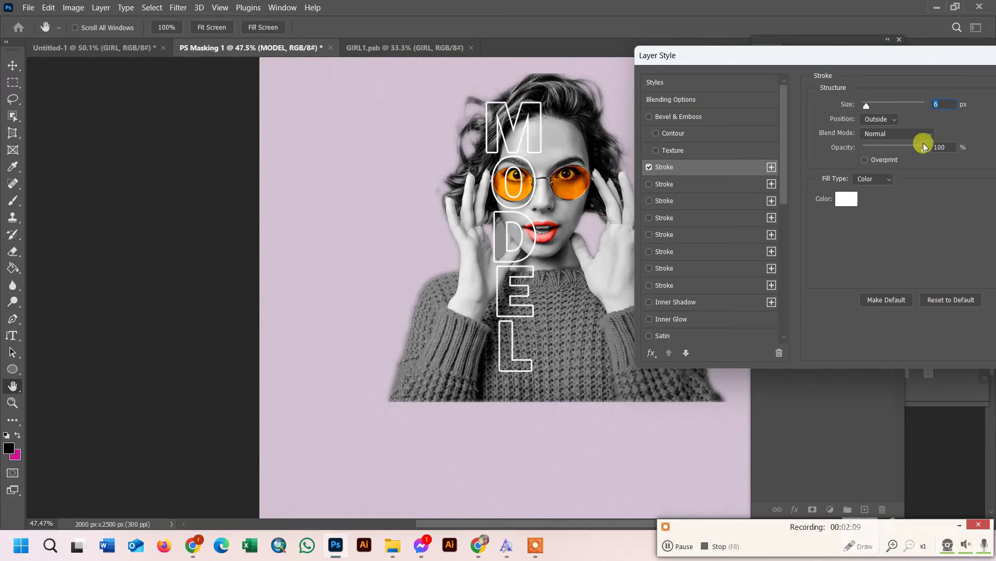
key(Return)
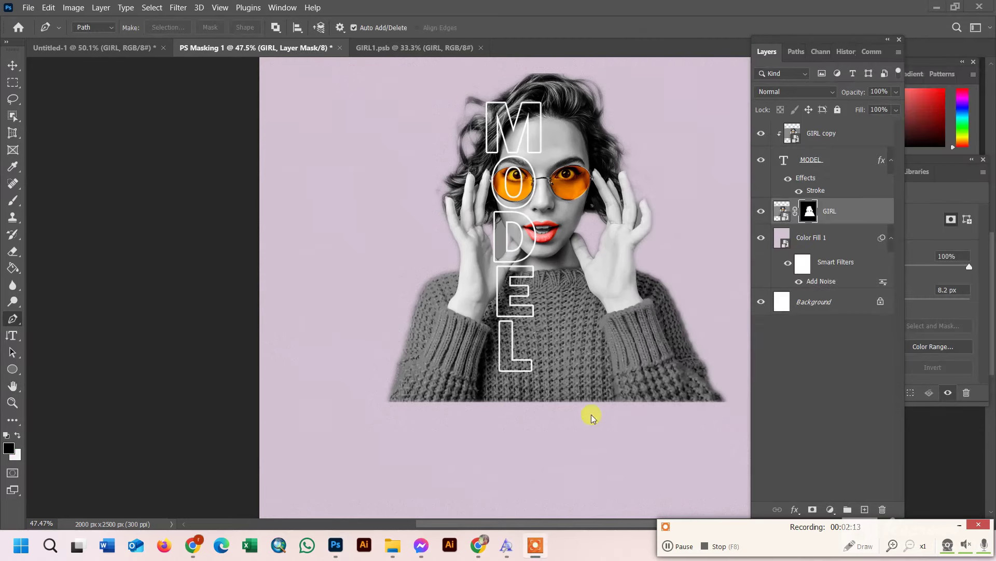
Load the path as a selection and mask the lower sweater off the GIRL layer.
key(ctrl+Return)
click(13, 200)
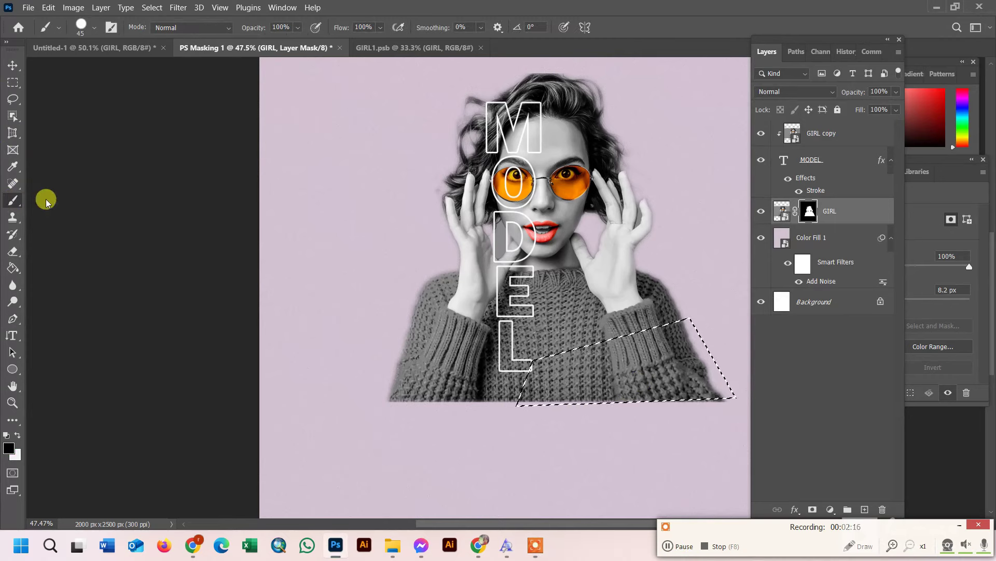
mouse_move(573, 376)
mouse_down()
mouse_move(532, 402)
mouse_move(559, 369)
mouse_move(583, 402)
mouse_up()
key(bracketright)
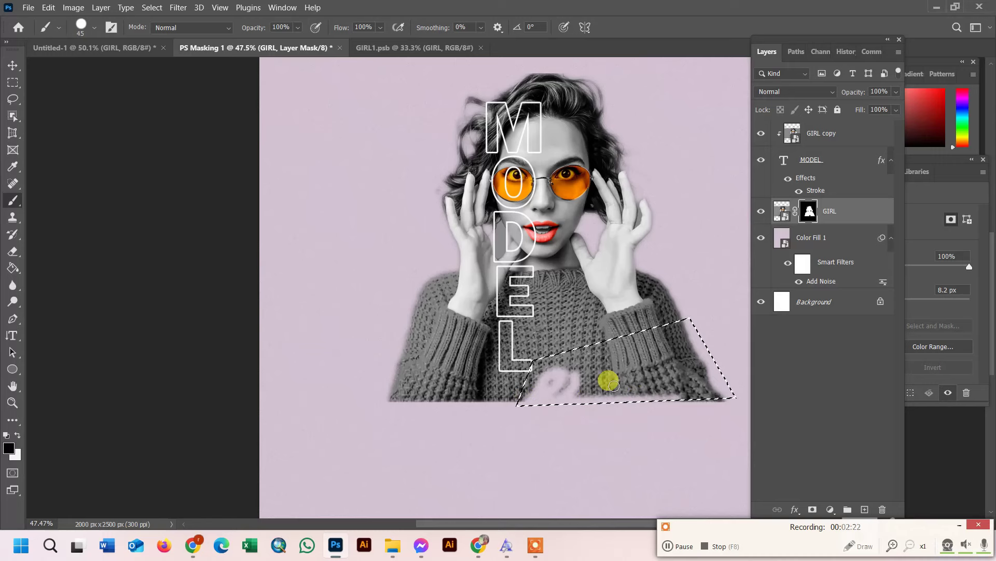
scroll(597, 400, down, 1)
mouse_move(585, 388)
mouse_down()
mouse_move(649, 331)
mouse_move(643, 319)
mouse_move(689, 331)
mouse_move(534, 349)
mouse_move(523, 379)
mouse_move(556, 351)
mouse_move(590, 356)
mouse_move(602, 345)
mouse_move(625, 389)
mouse_move(694, 334)
mouse_move(628, 327)
mouse_move(668, 387)
mouse_up()
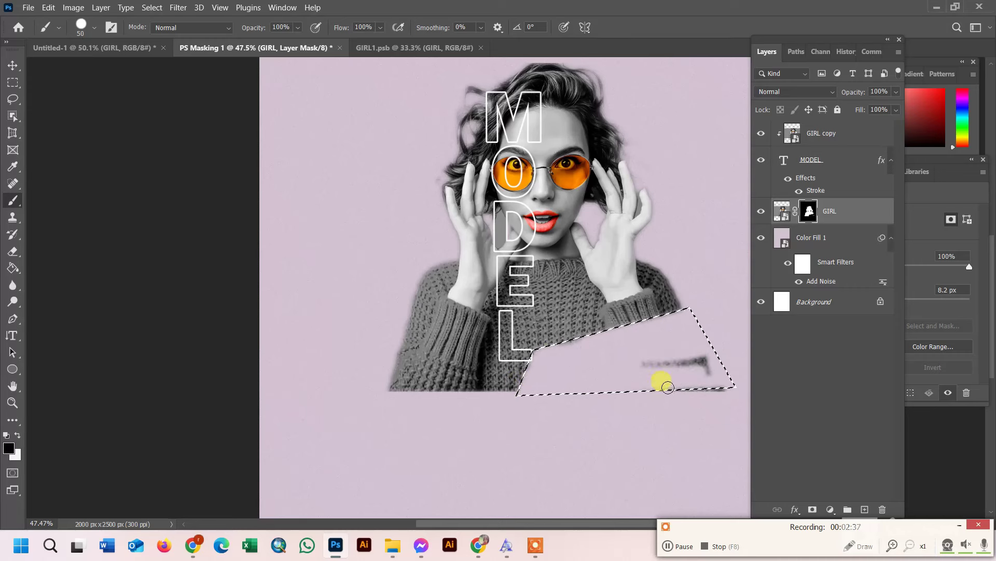
key(ctrl+d)
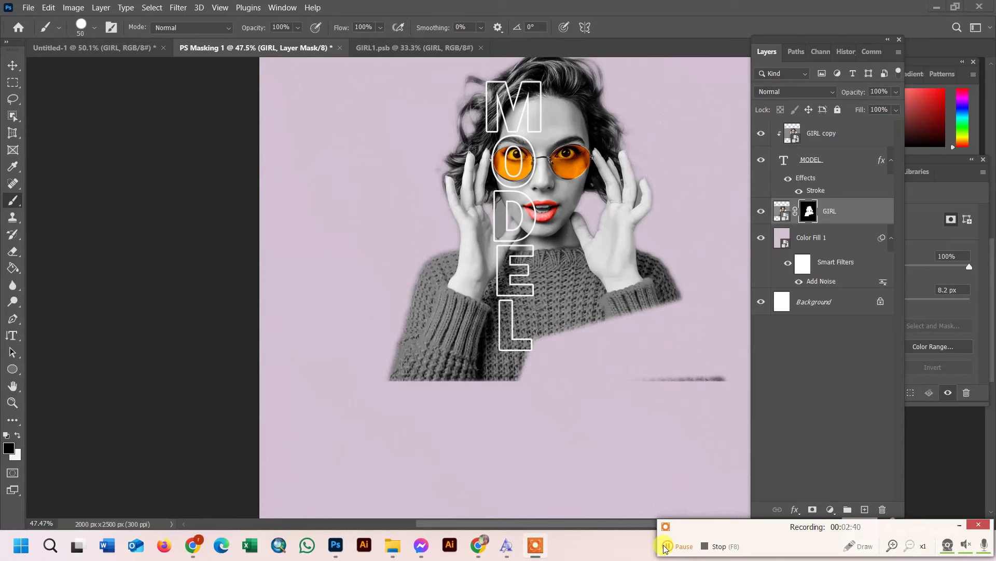
key(ctrl+z)
click(13, 200)
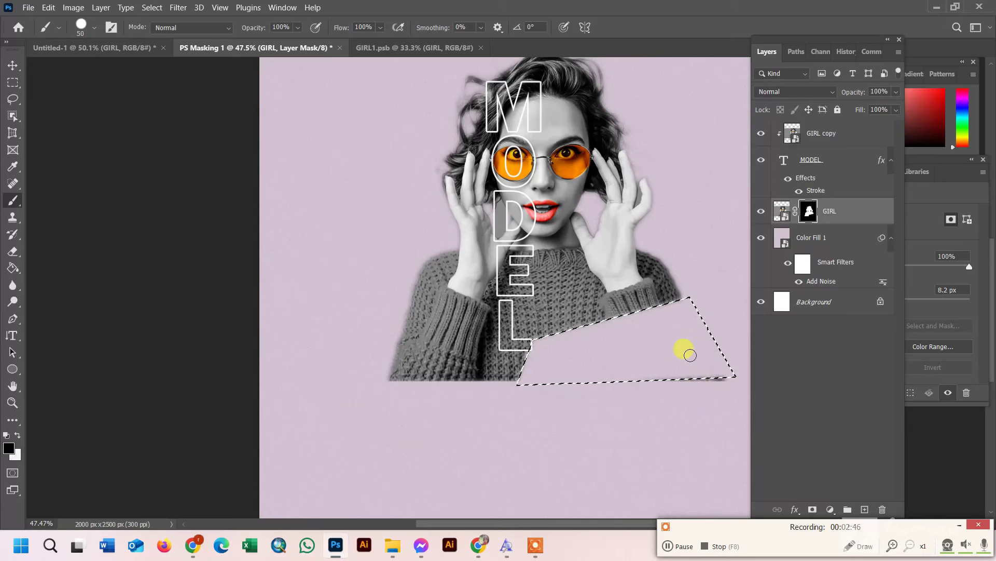
key(ctrl+d)
drag(635, 376, 628, 384)
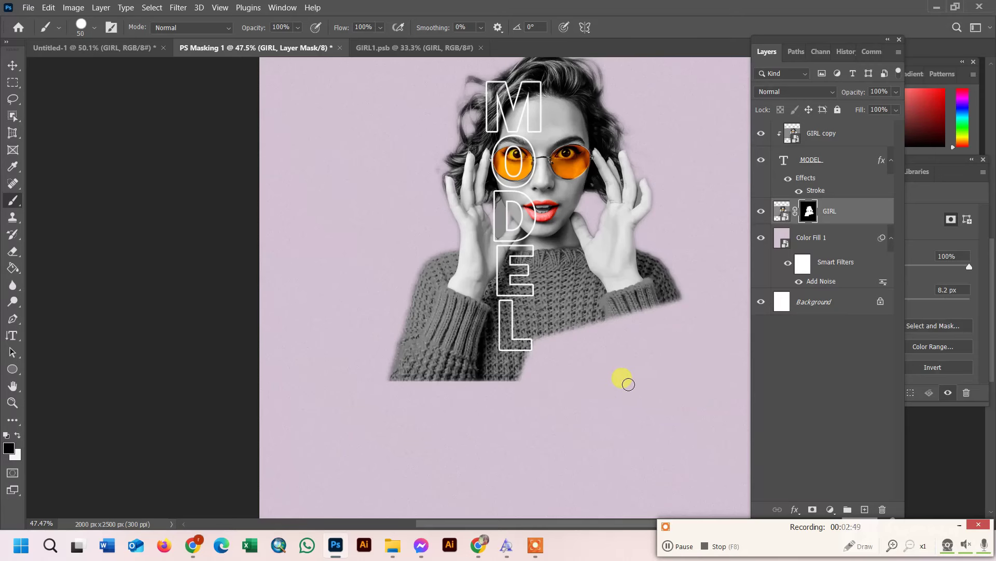
Mask out the lower-left sleeve and hand and the hair left of the letter M.
key(bracketright)
key(bracketright)
key(bracketright)
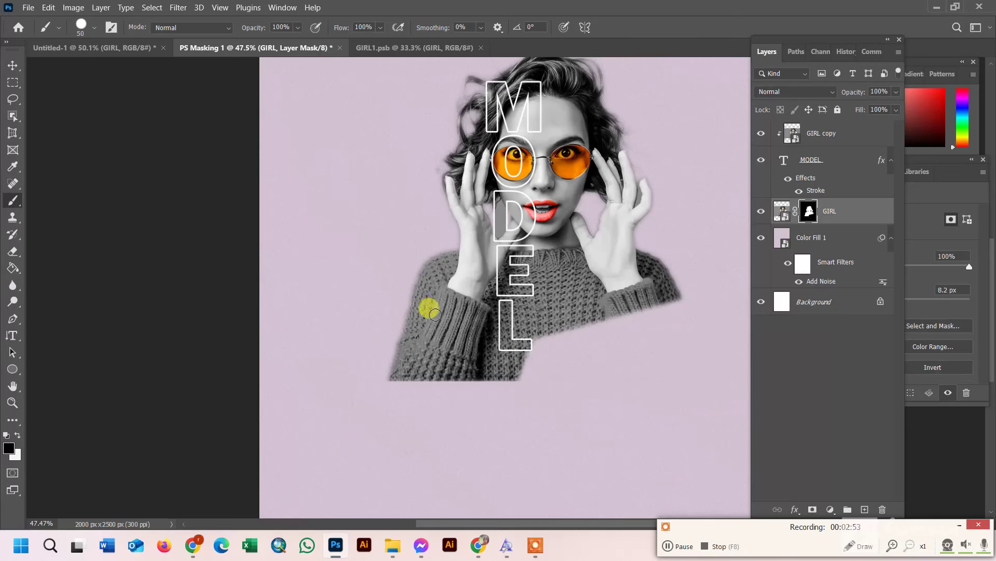
scroll(436, 312, up, 2)
mouse_move(427, 289)
mouse_down()
mouse_move(453, 345)
mouse_move(437, 328)
mouse_move(396, 367)
mouse_move(438, 312)
mouse_move(429, 367)
mouse_move(395, 375)
mouse_move(516, 396)
mouse_move(547, 383)
mouse_move(482, 383)
mouse_move(445, 356)
mouse_move(500, 343)
mouse_move(525, 360)
mouse_move(490, 354)
mouse_move(516, 353)
mouse_move(464, 317)
mouse_move(494, 120)
mouse_move(504, 111)
mouse_up()
scroll(453, 345, down, 1)
key(bracketright)
key(bracketright)
key(bracketright)
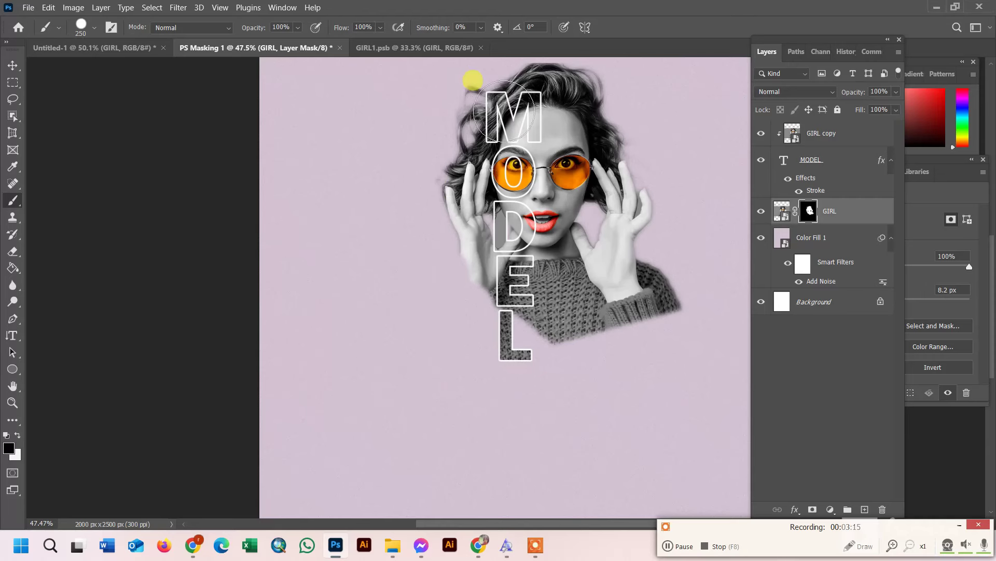
scroll(509, 110, up, 1)
key(bracketleft)
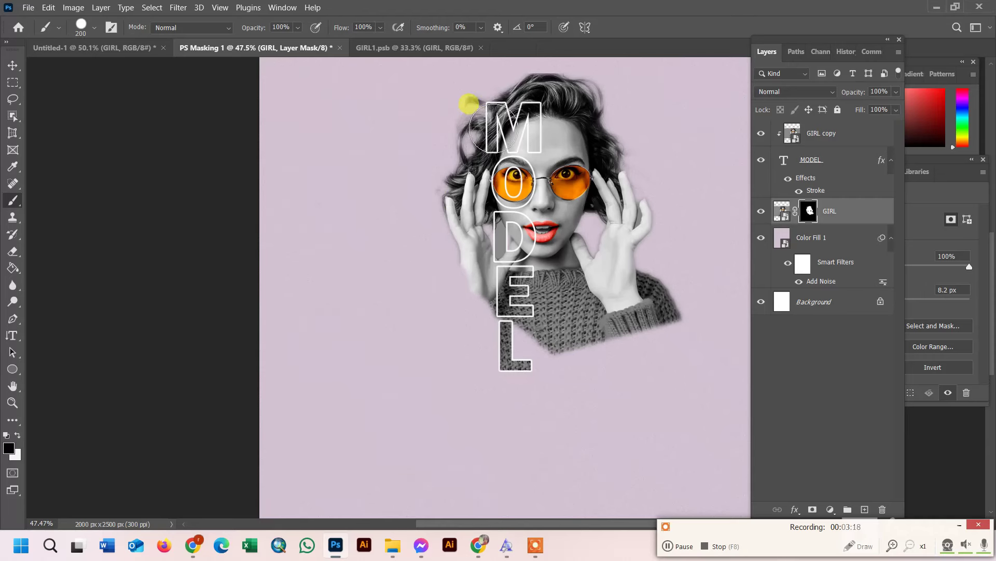
mouse_move(492, 128)
mouse_down()
mouse_move(457, 127)
mouse_move(423, 196)
mouse_move(515, 139)
mouse_move(474, 115)
mouse_move(474, 95)
mouse_move(460, 100)
mouse_move(492, 134)
mouse_move(473, 90)
mouse_move(486, 179)
mouse_up()
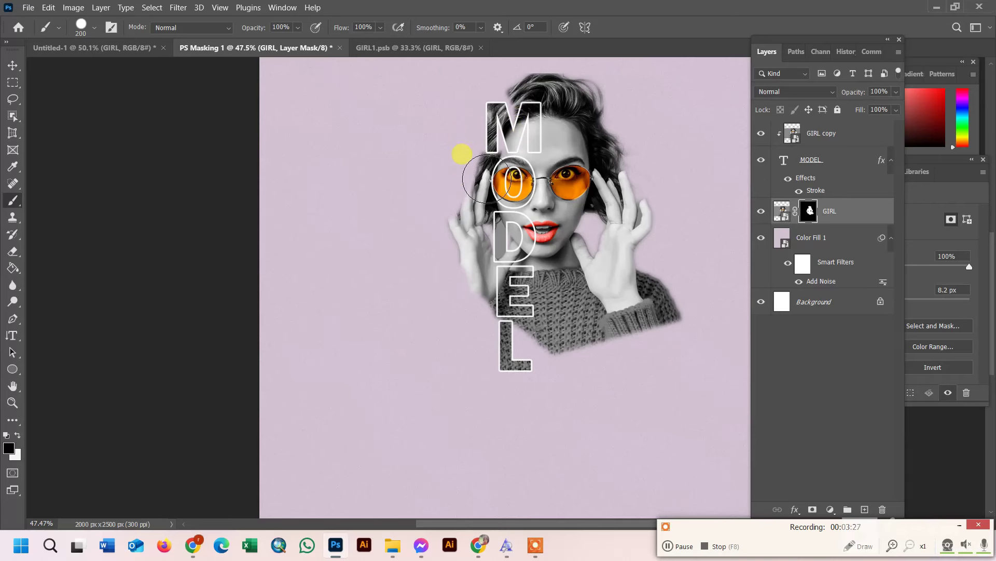
click(671, 547)
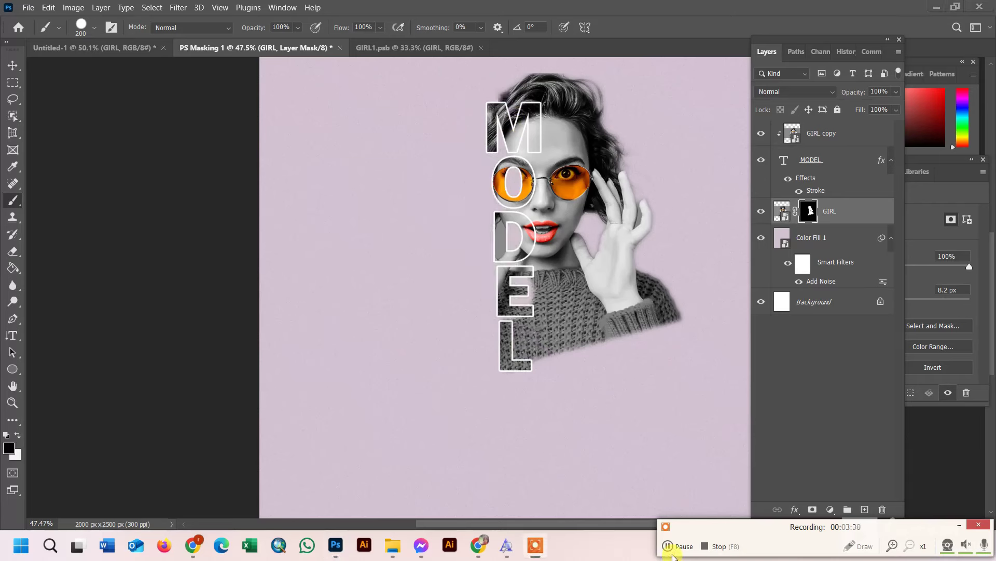
click(784, 162)
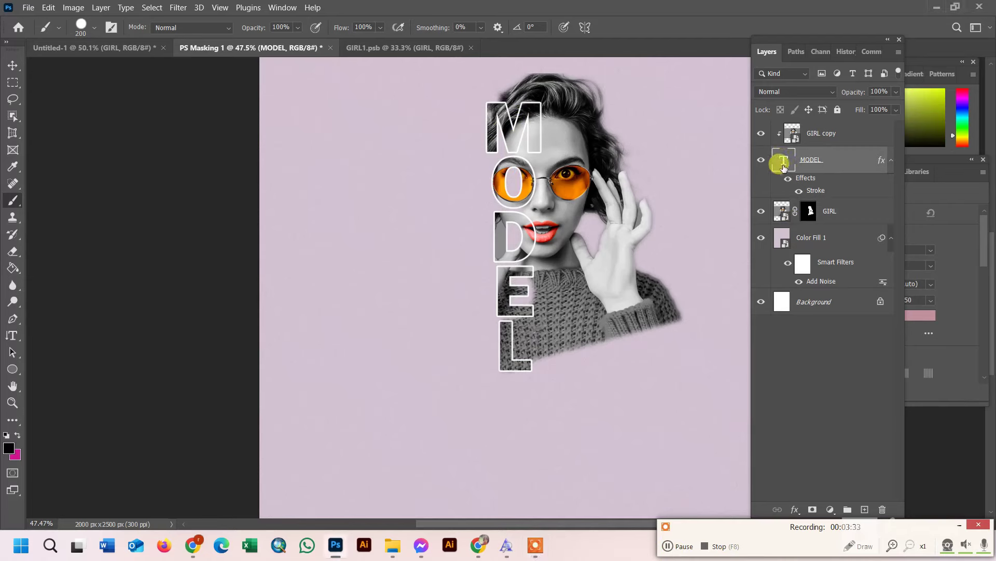
Load the MODEL letters as a selection and expand it outward.
right_click(784, 165)
click(807, 198)
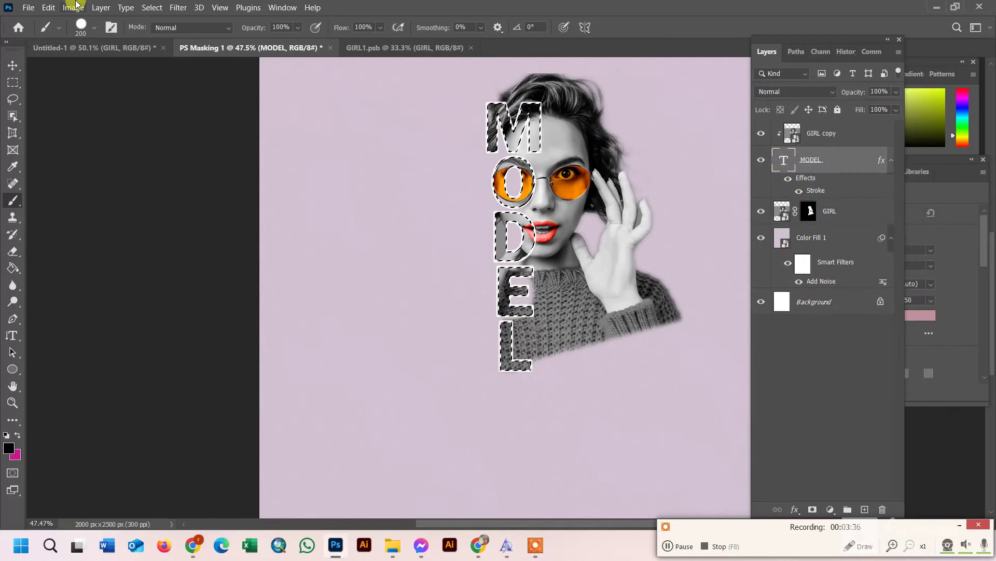
click(49, 7)
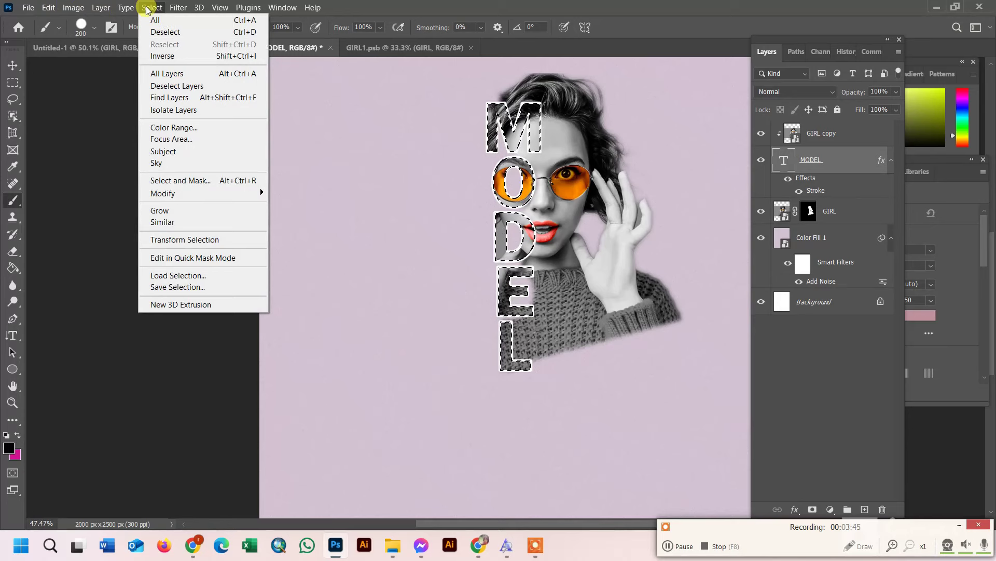
mouse_move(163, 193)
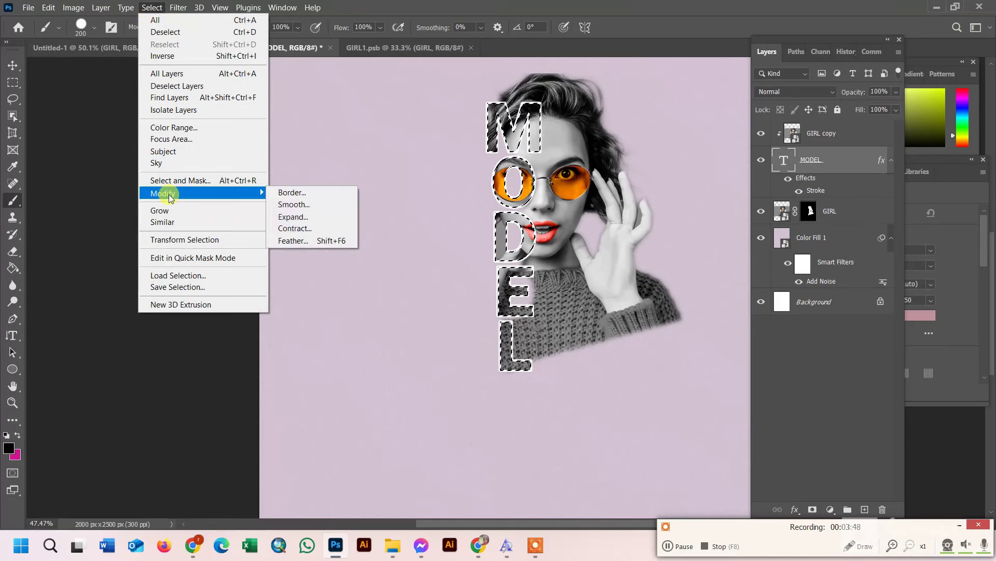
click(292, 216)
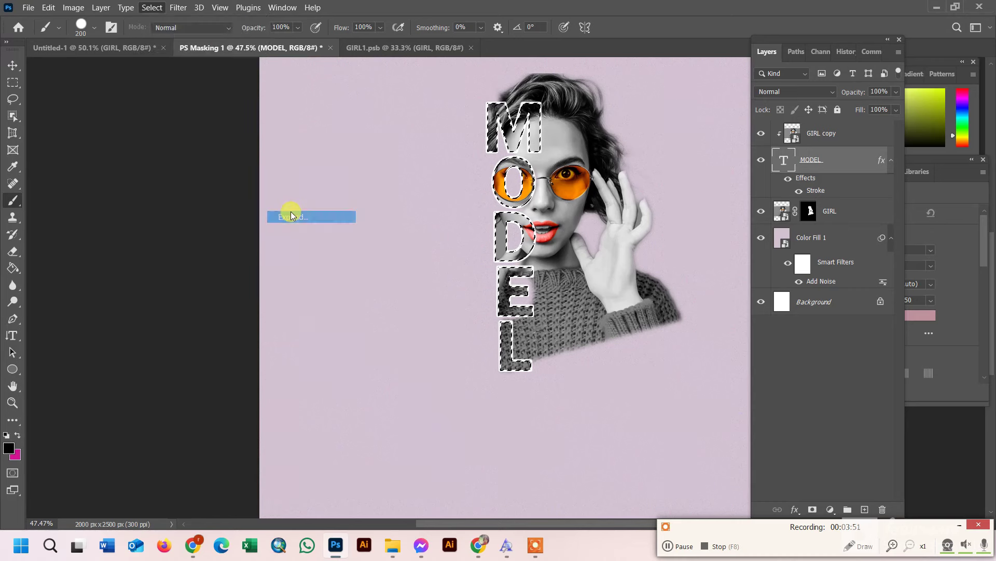
click(555, 165)
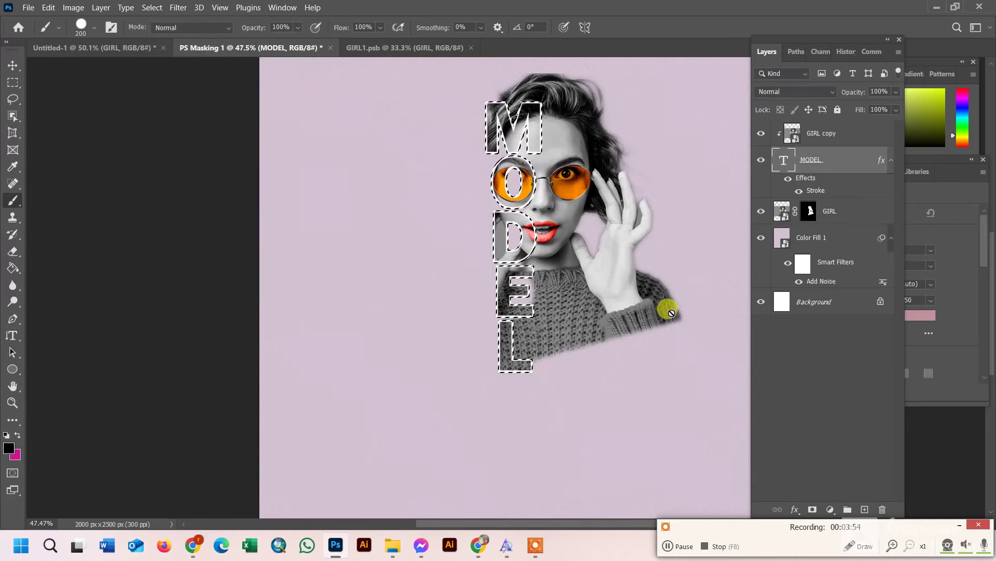
Paint white on the GIRL layer mask inside the letters to reveal the photo.
click(809, 211)
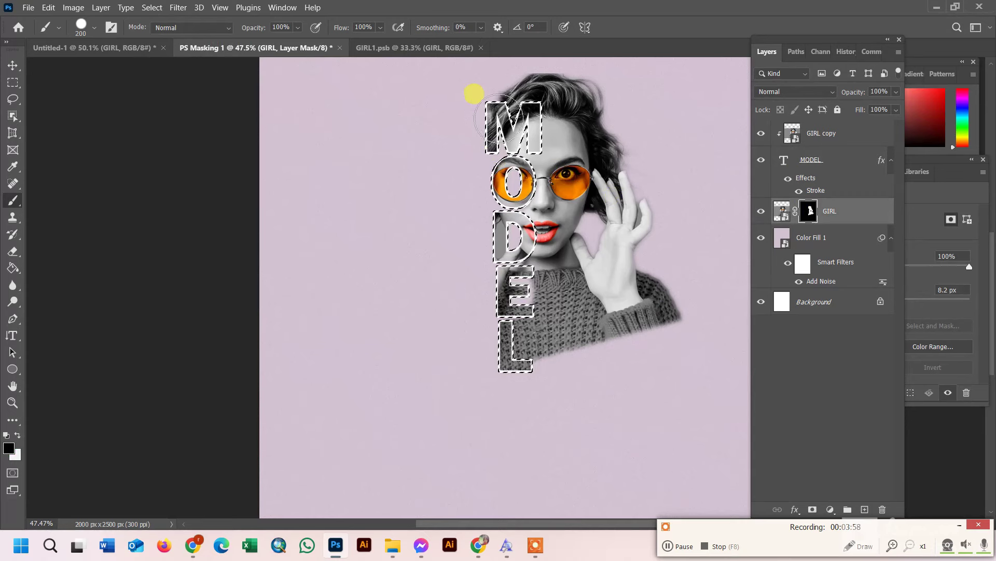
drag(517, 127, 510, 243)
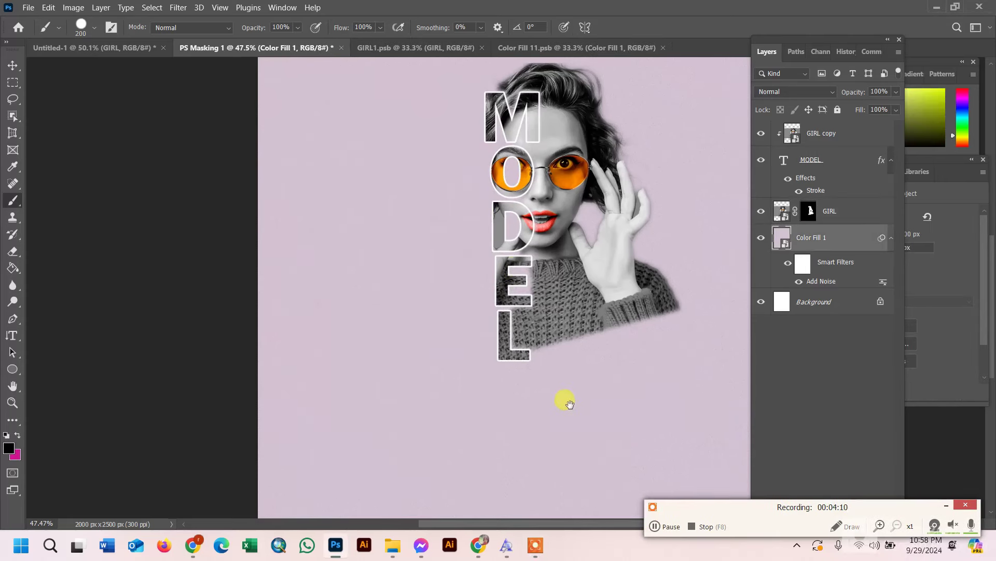
scroll(567, 400, right, 3)
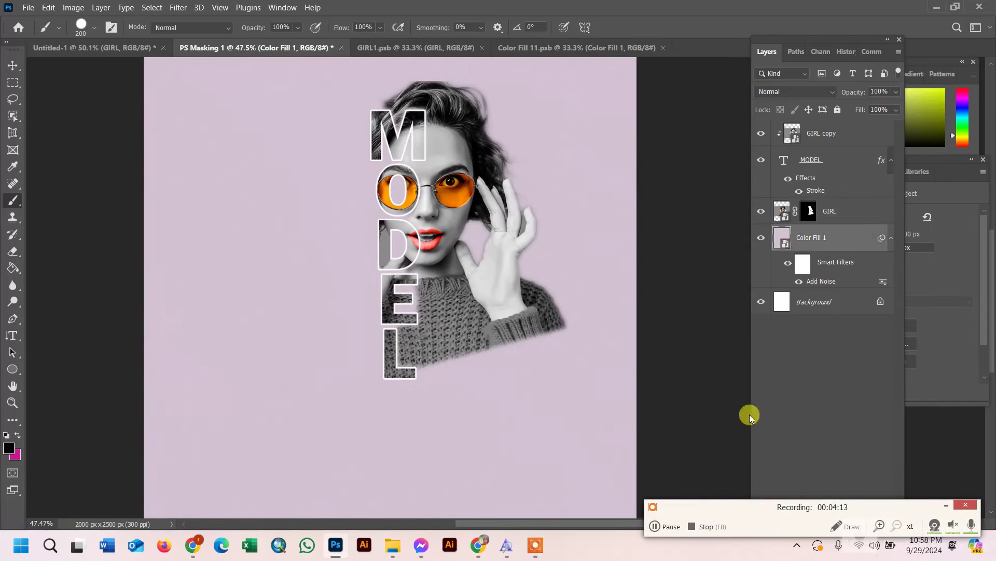